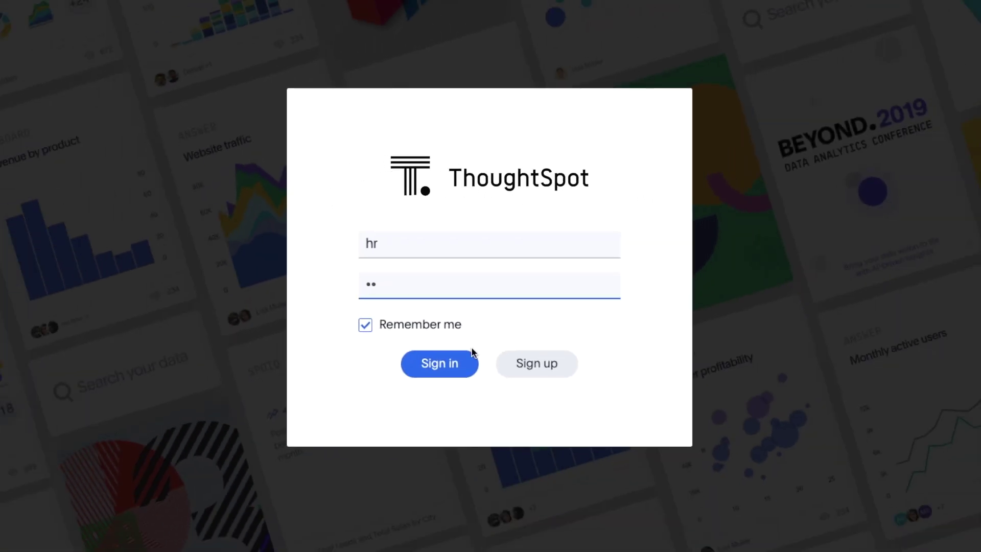
Sign in and scroll past Favorites, Following and Recently viewed to the Did you know? cards
{"action": "left_click", "coordinate": [471, 353]}
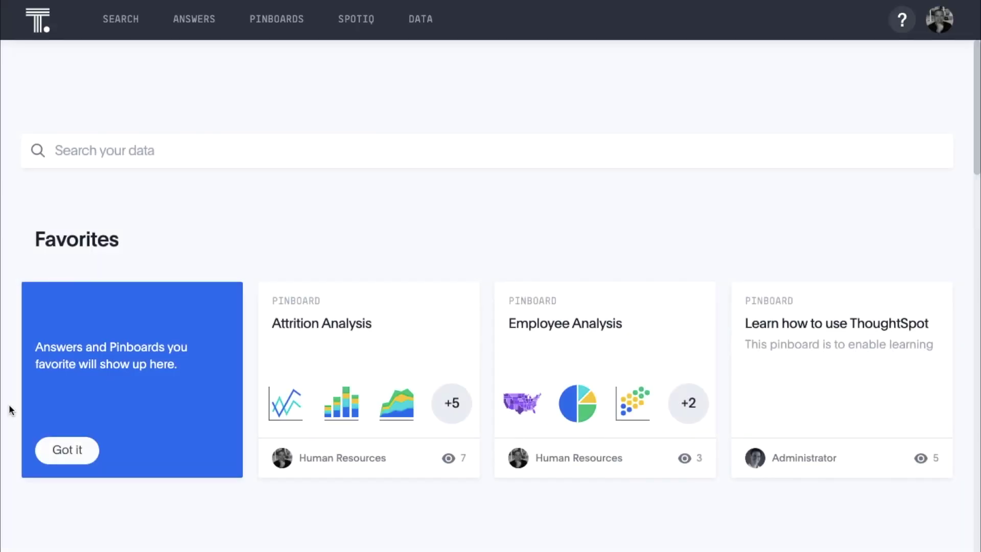
{"action": "scroll", "coordinate": [11, 410], "scroll_direction": "down", "scroll_amount": 8}
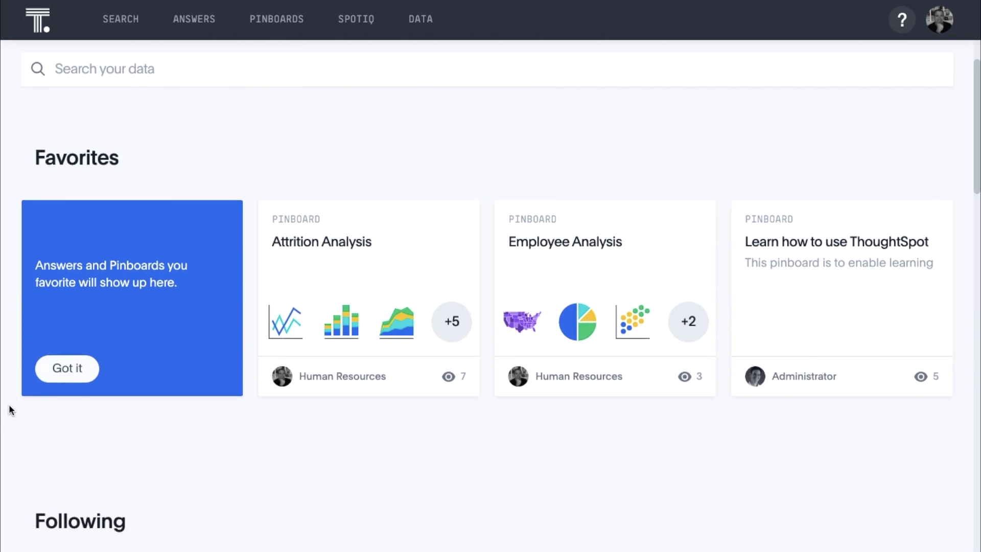
{"action": "scroll", "coordinate": [11, 410], "scroll_direction": "down", "scroll_amount": 1}
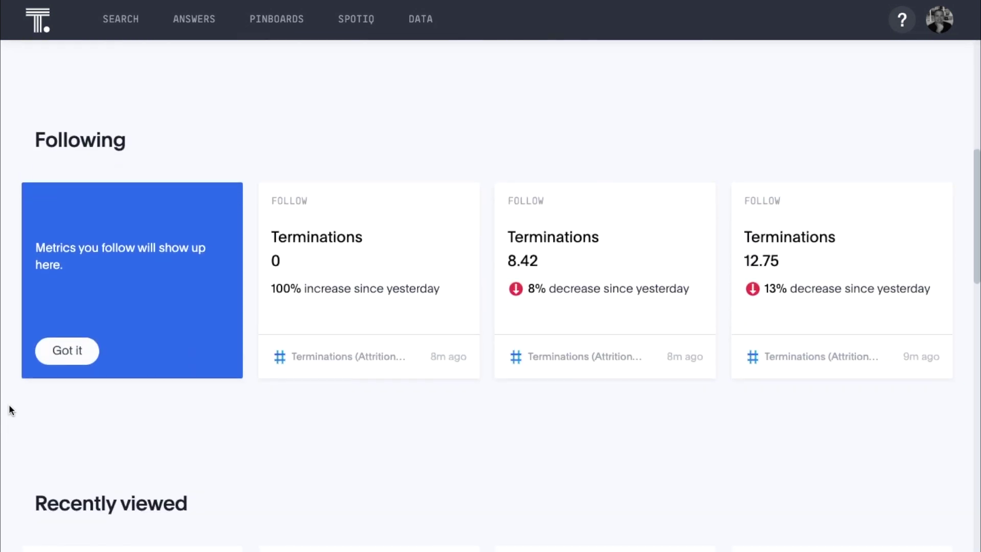
{"action": "scroll", "coordinate": [10, 409], "scroll_direction": "down", "scroll_amount": 6}
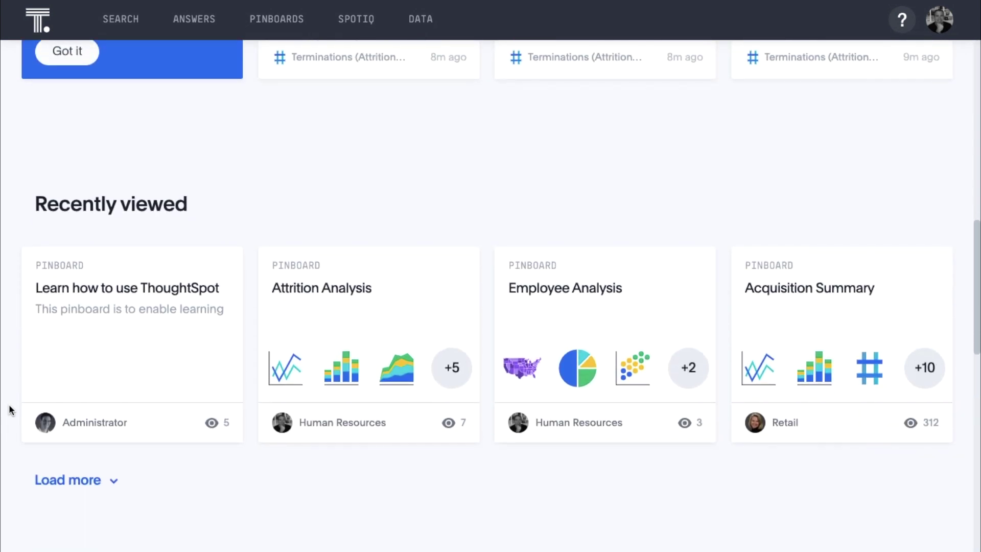
{"action": "scroll", "coordinate": [10, 410], "scroll_direction": "down", "scroll_amount": 8}
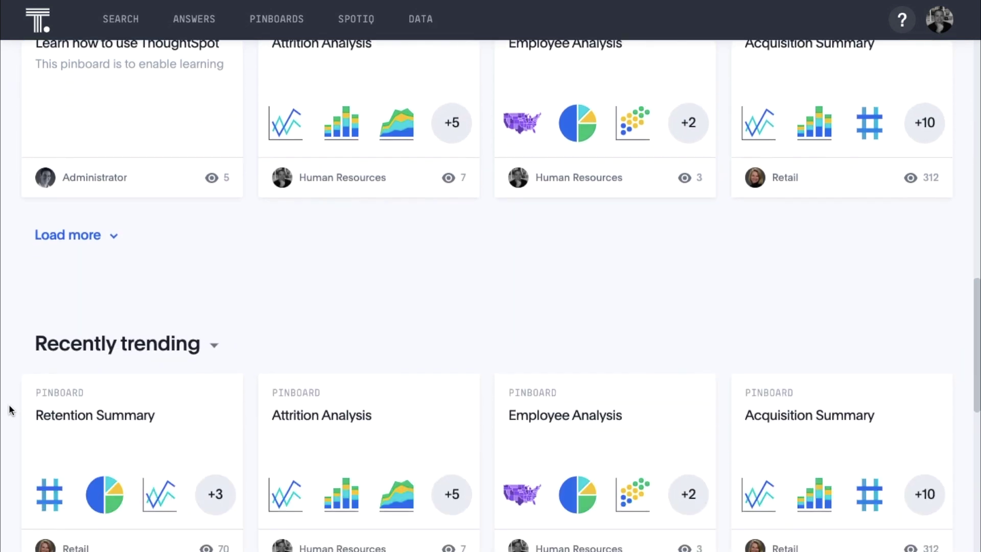
{"action": "scroll", "coordinate": [8, 403], "scroll_direction": "down", "scroll_amount": 12}
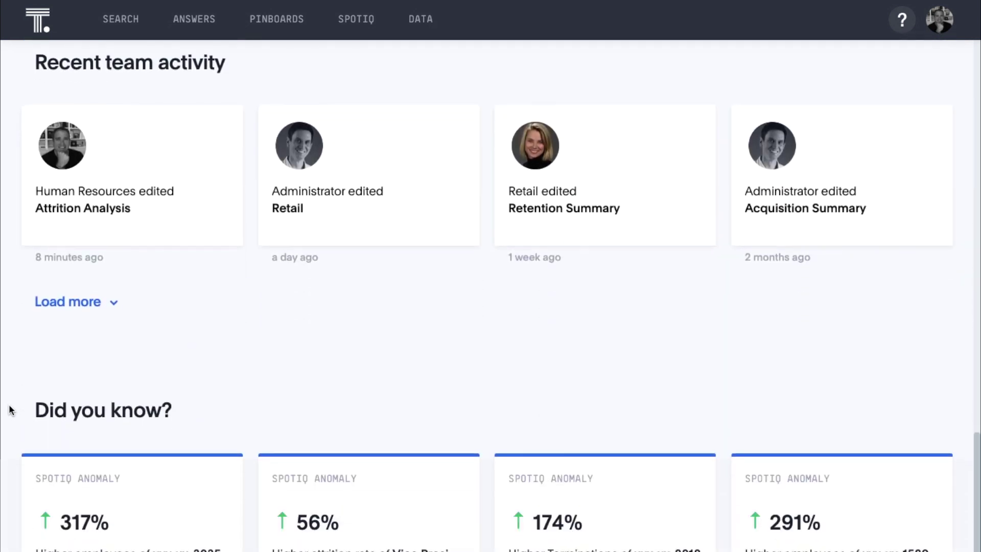
{"action": "scroll", "coordinate": [491, 285], "scroll_direction": "down", "scroll_amount": 1}
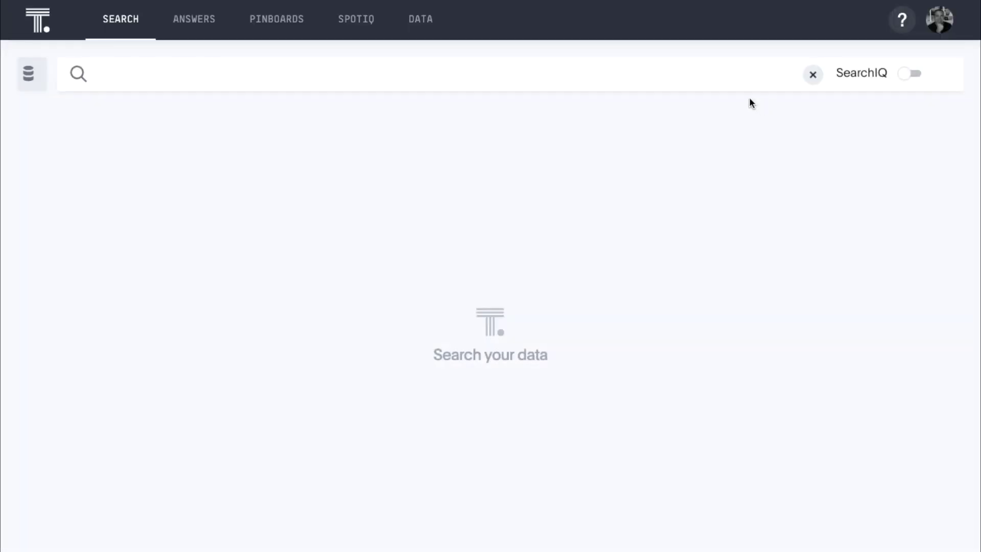
Search 'department terminations', then add 'monthly' to show terminations by department per month
{"action": "left_click", "coordinate": [721, 79]}
{"action": "type", "text": "department terminations"}
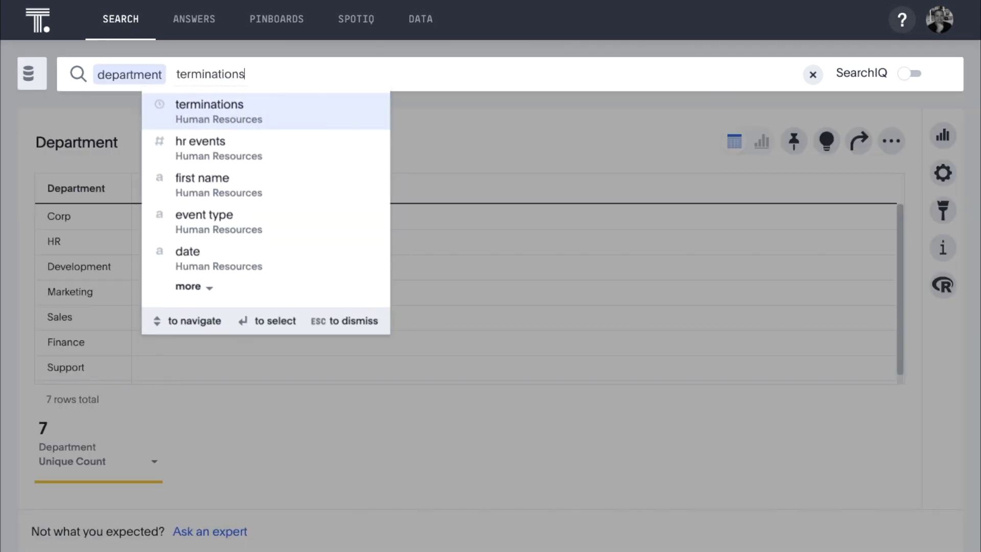
{"action": "key", "text": "Return"}
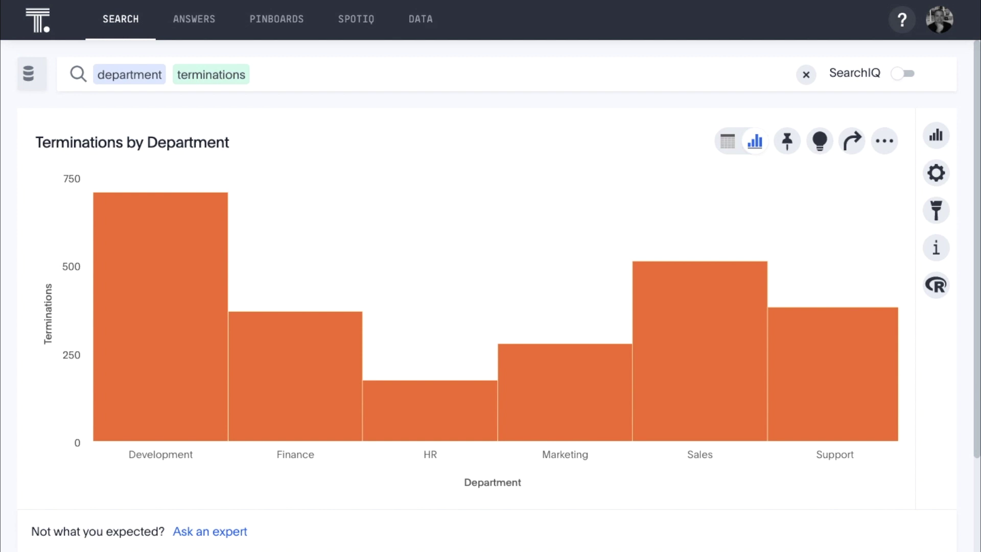
{"action": "left_click", "coordinate": [720, 78]}
{"action": "type", "text": "m"}
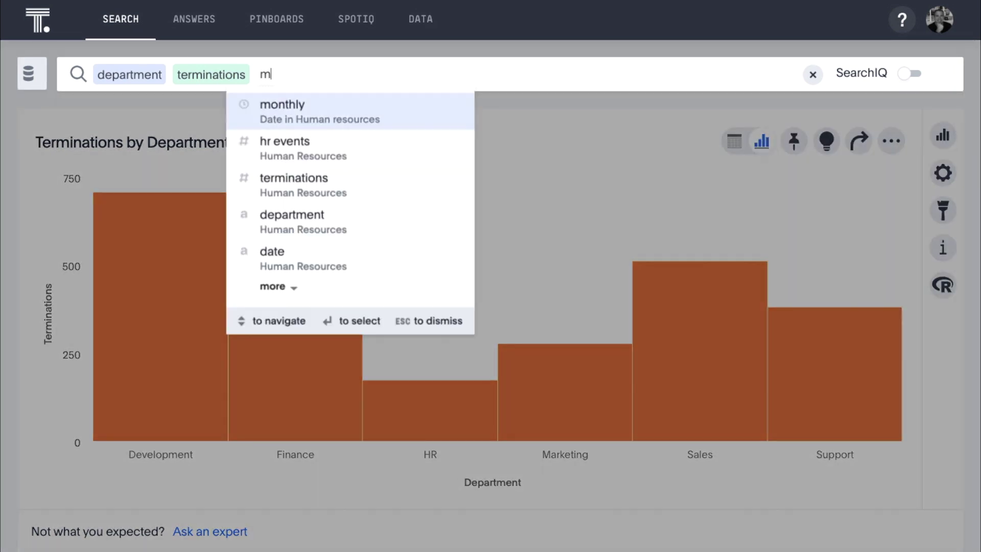
{"action": "type", "text": "onthly"}
{"action": "key", "text": "Return"}
{"action": "key", "text": "Return"}
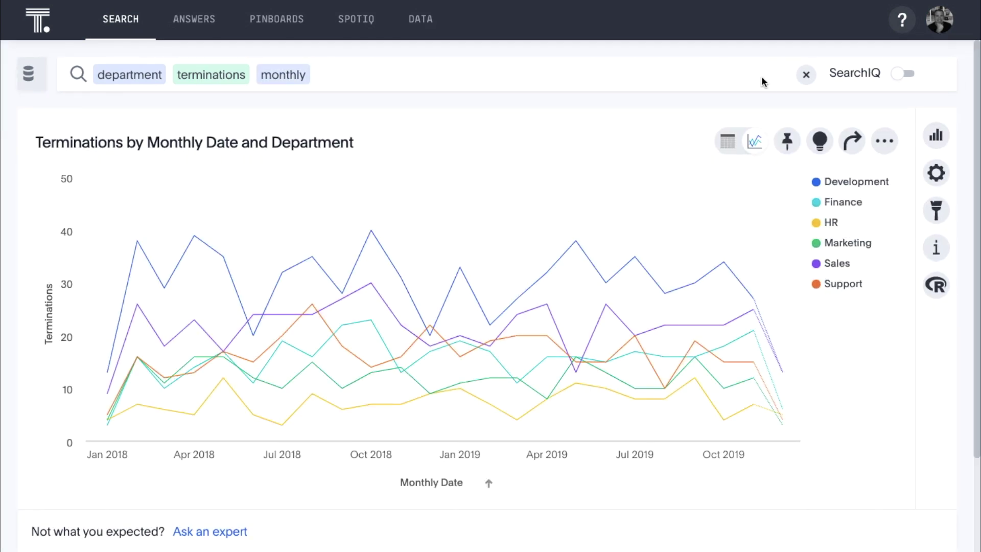
Switch the chart type to Stacked Area, then clear the search
{"action": "left_click", "coordinate": [936, 135]}
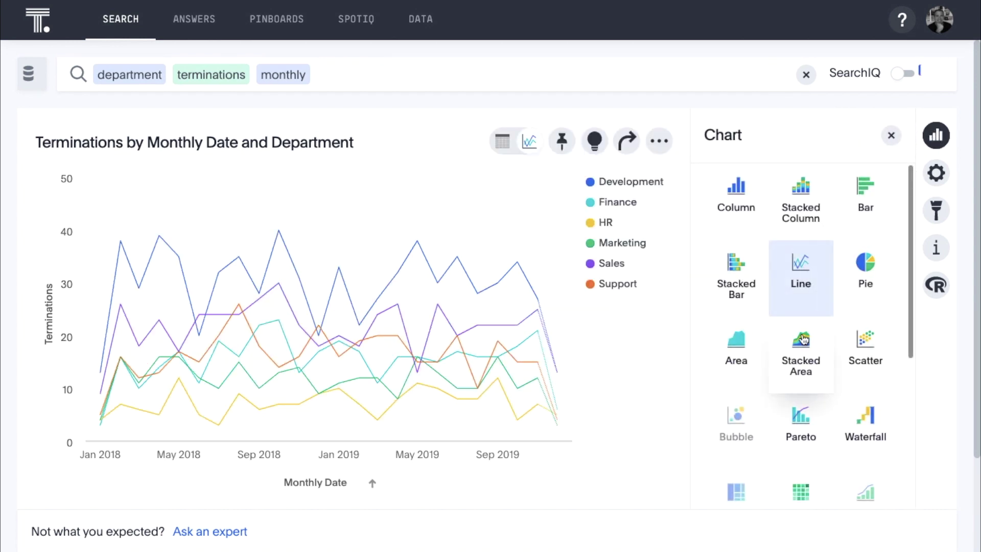
{"action": "left_click", "coordinate": [800, 339]}
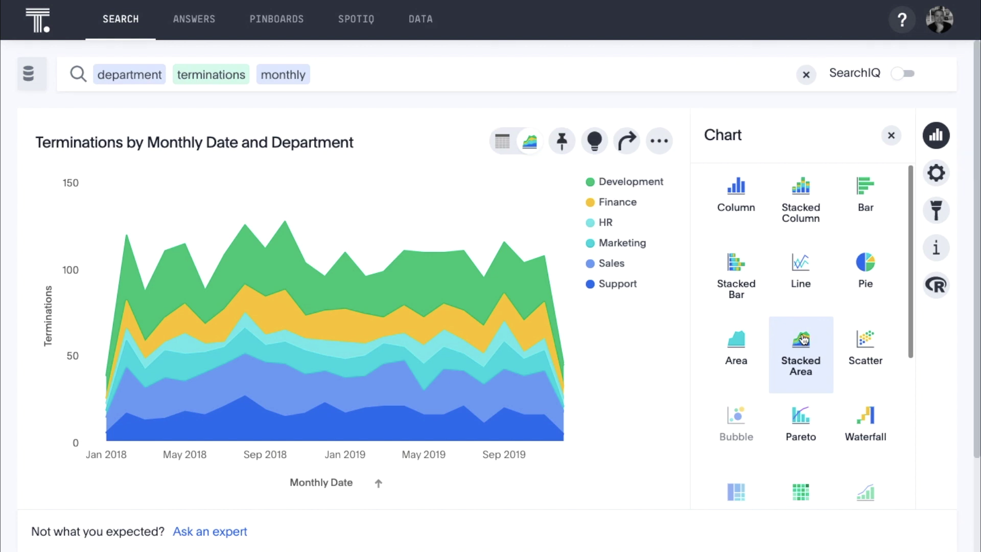
{"action": "left_click", "coordinate": [891, 135]}
{"action": "left_click", "coordinate": [806, 75]}
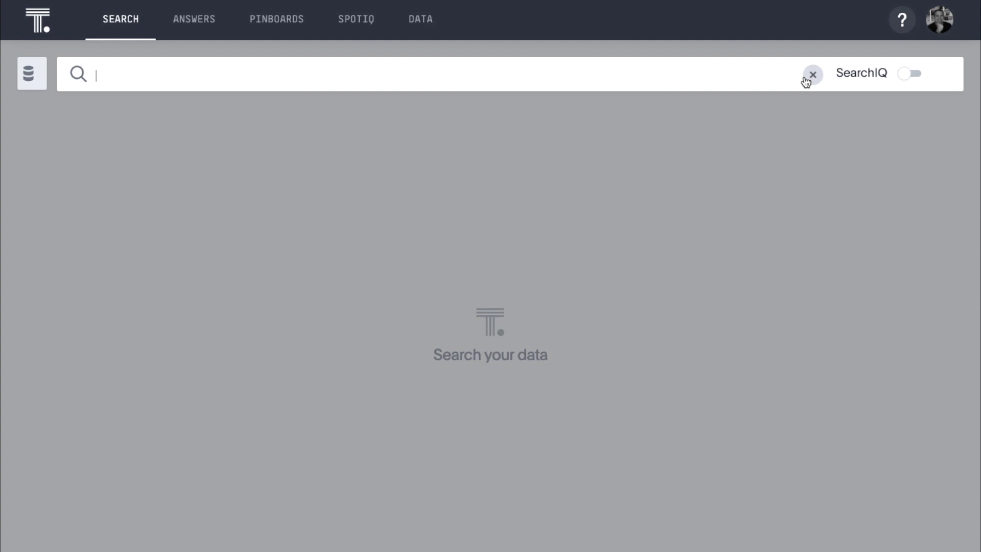
Search 'hr events' by Event Type, filtered to the development department
{"action": "left_click", "coordinate": [806, 81]}
{"action": "type", "text": "hr events"}
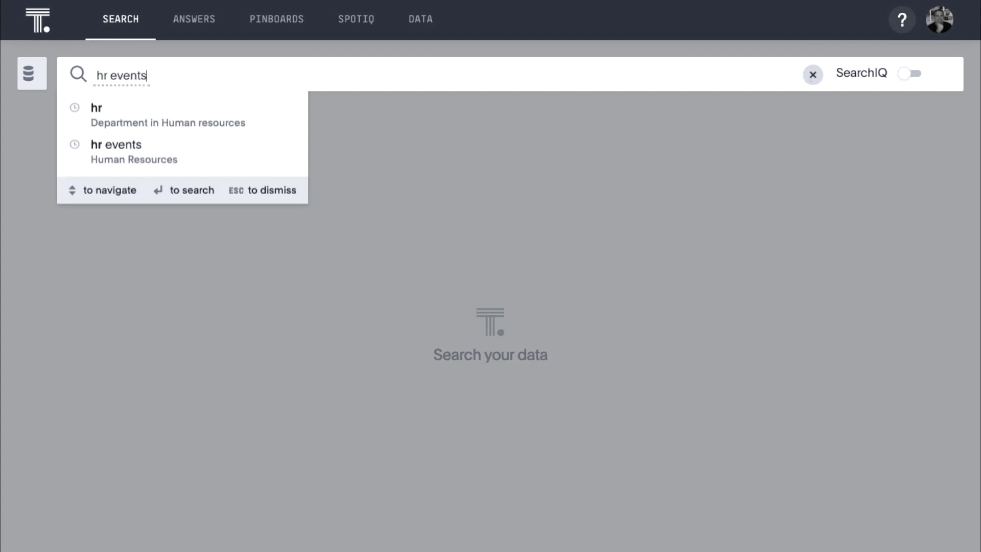
{"action": "key", "text": "Return"}
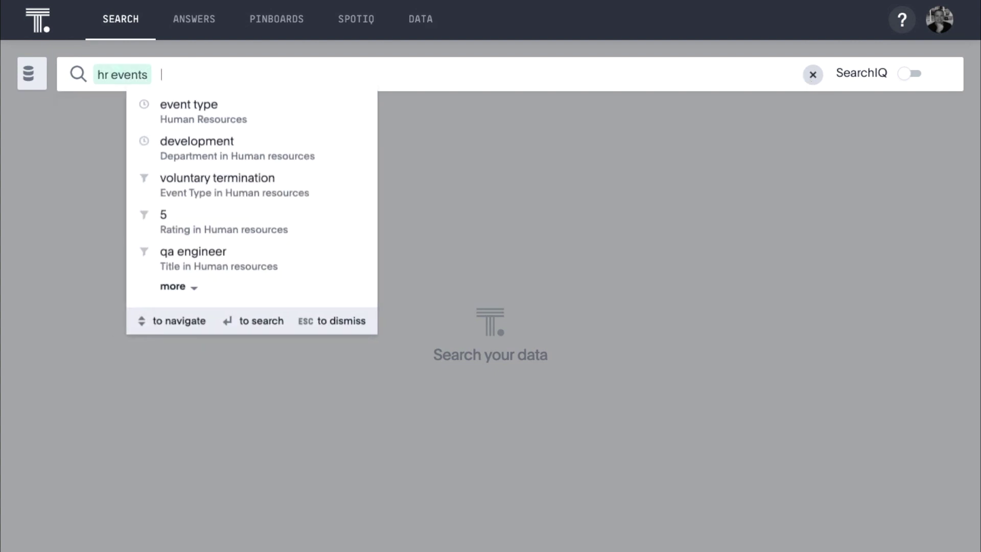
{"action": "type", "text": "event"}
{"action": "key", "text": "Return"}
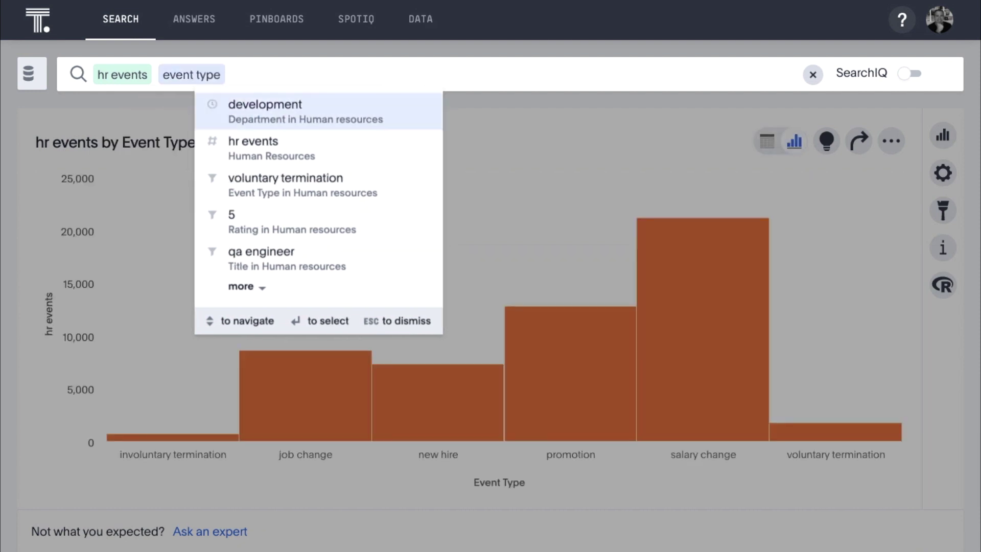
{"action": "key", "text": "Return"}
{"action": "key", "text": "Return"}
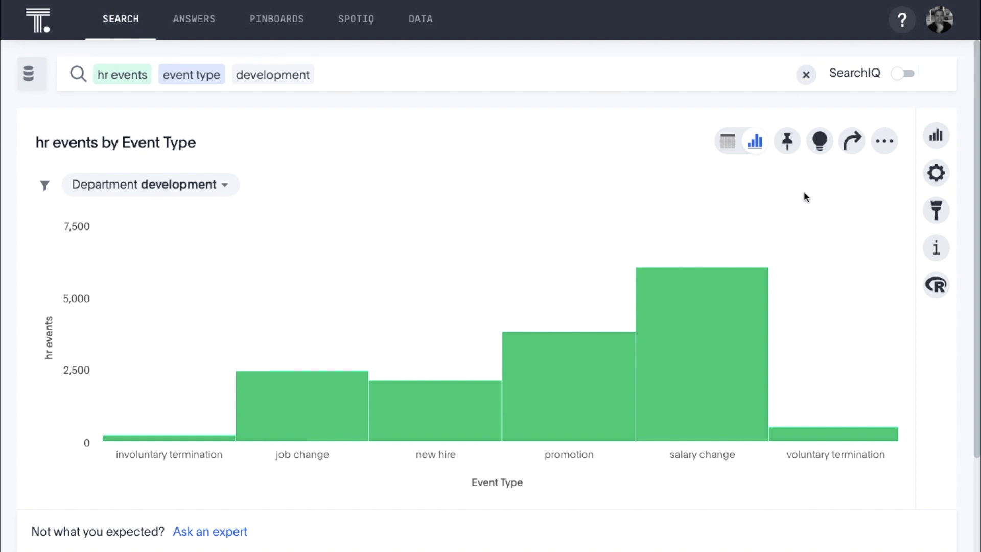
Drill down on the voluntary termination bar by Rating
{"action": "right_click", "coordinate": [813, 432]}
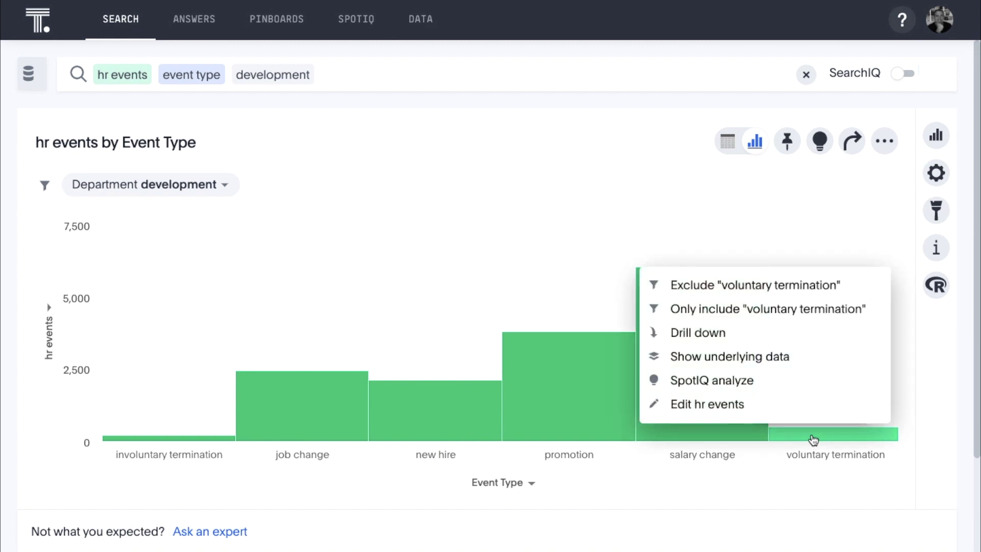
{"action": "left_click", "coordinate": [787, 335]}
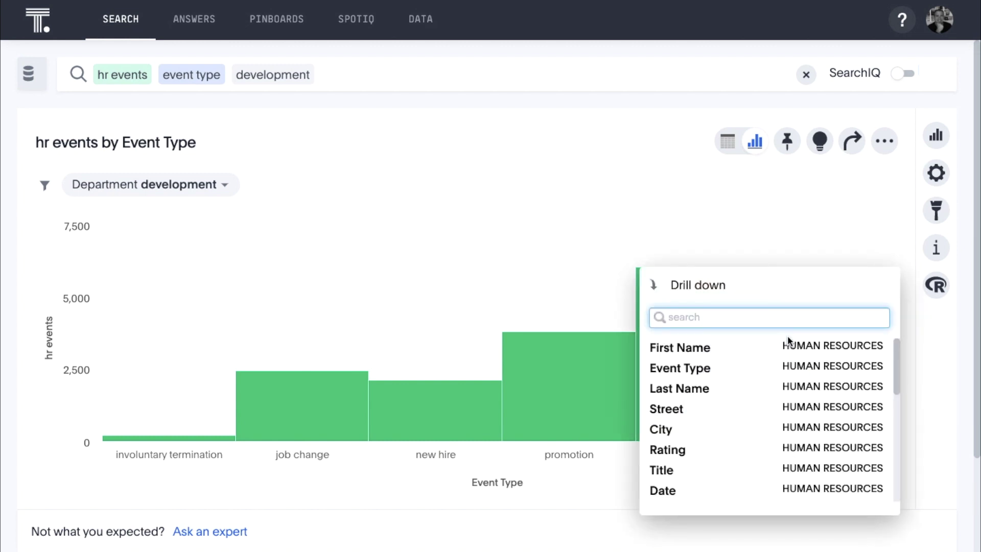
{"action": "left_click", "coordinate": [733, 450]}
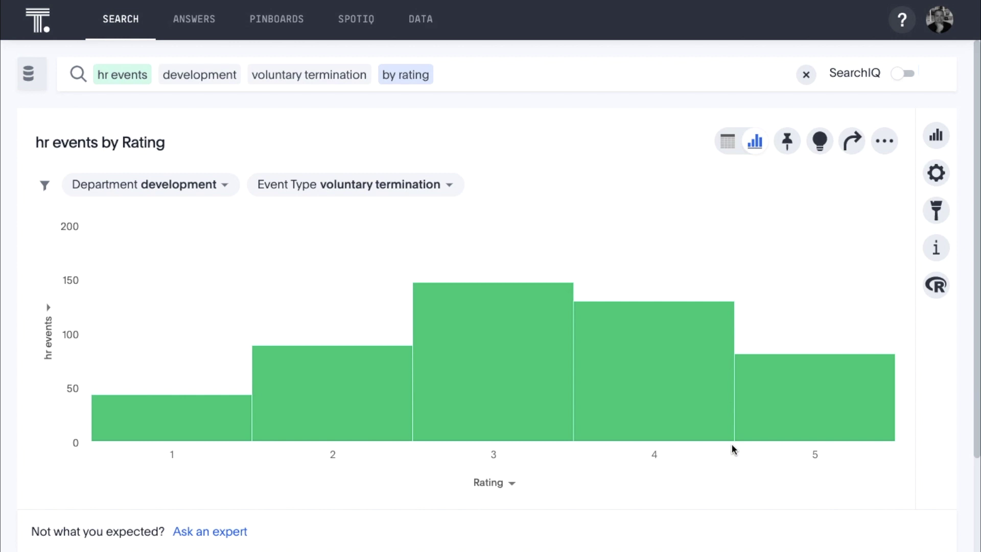
Drill the rating 5 bar down by Title and sort titles by hr events descending
{"action": "right_click", "coordinate": [751, 424]}
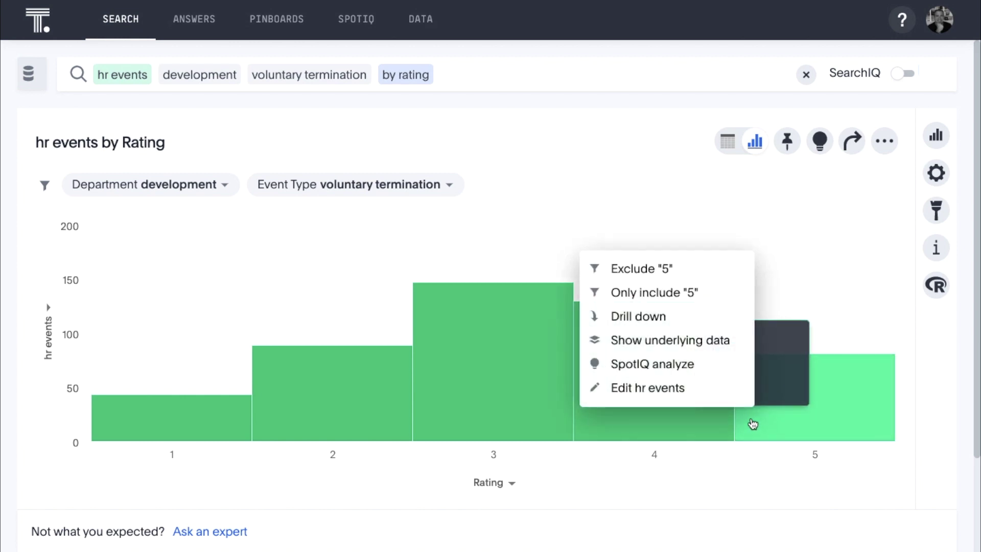
{"action": "left_click", "coordinate": [678, 319]}
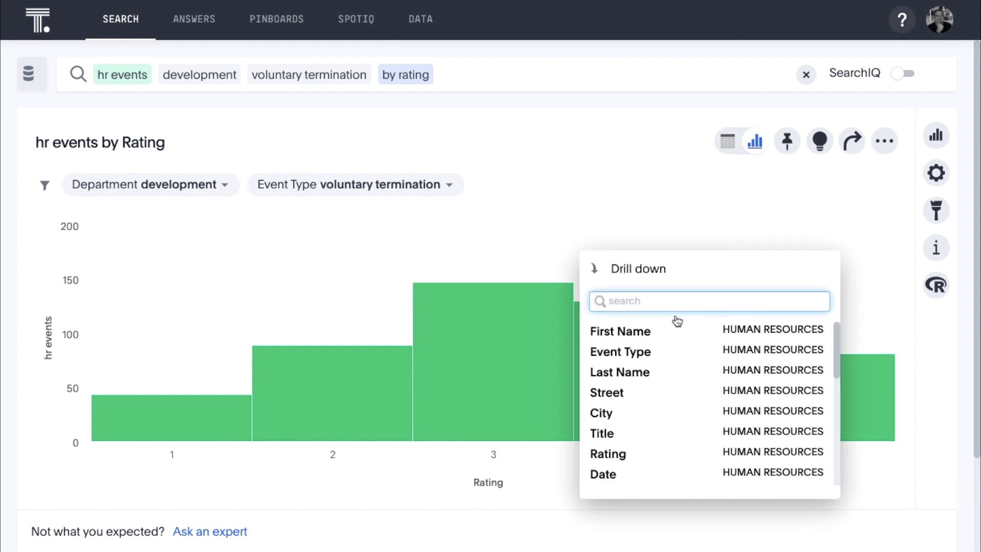
{"action": "left_click", "coordinate": [637, 433]}
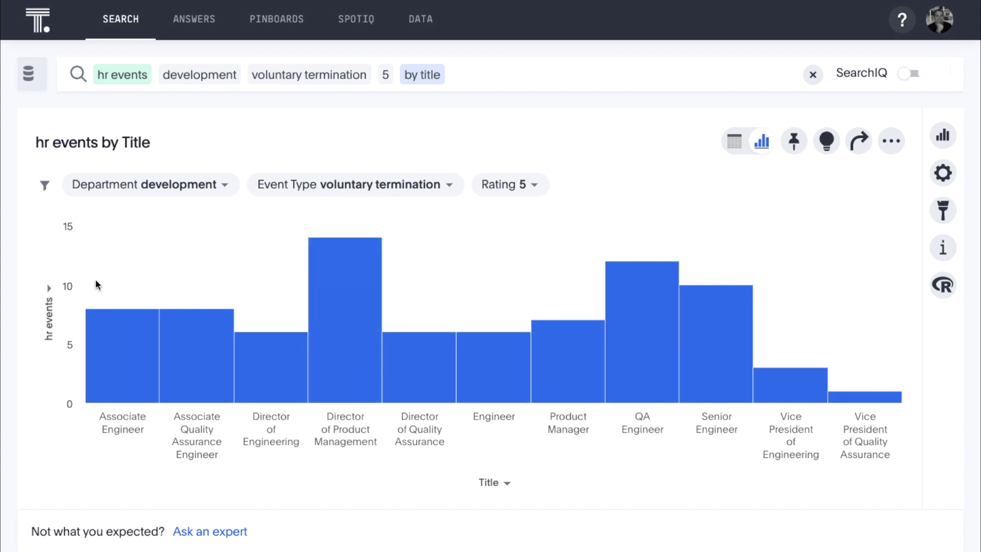
{"action": "left_click", "coordinate": [52, 290]}
{"action": "left_click", "coordinate": [102, 321]}
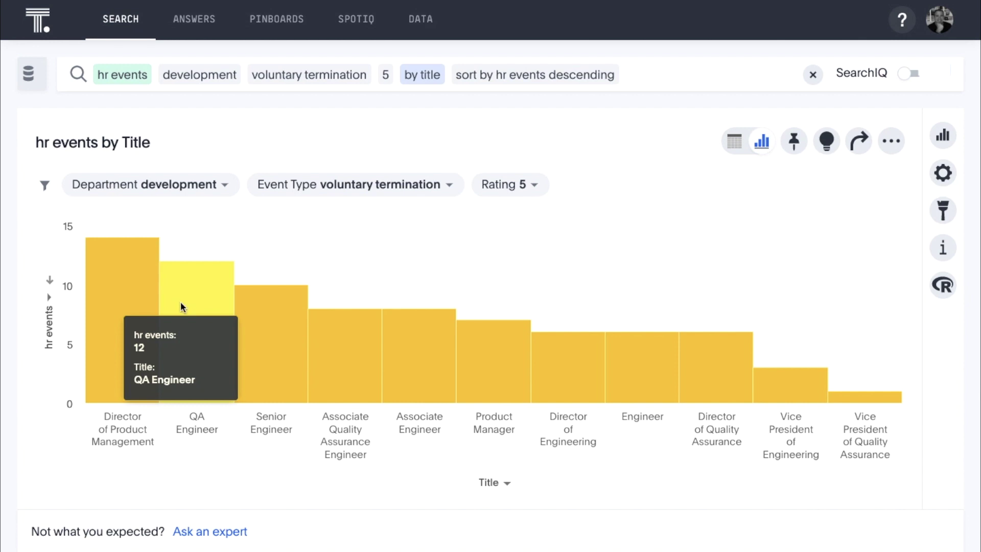
Drill the QA Engineer bar down by First Name and show the results as a table
{"action": "right_click", "coordinate": [181, 302]}
{"action": "left_click", "coordinate": [220, 368]}
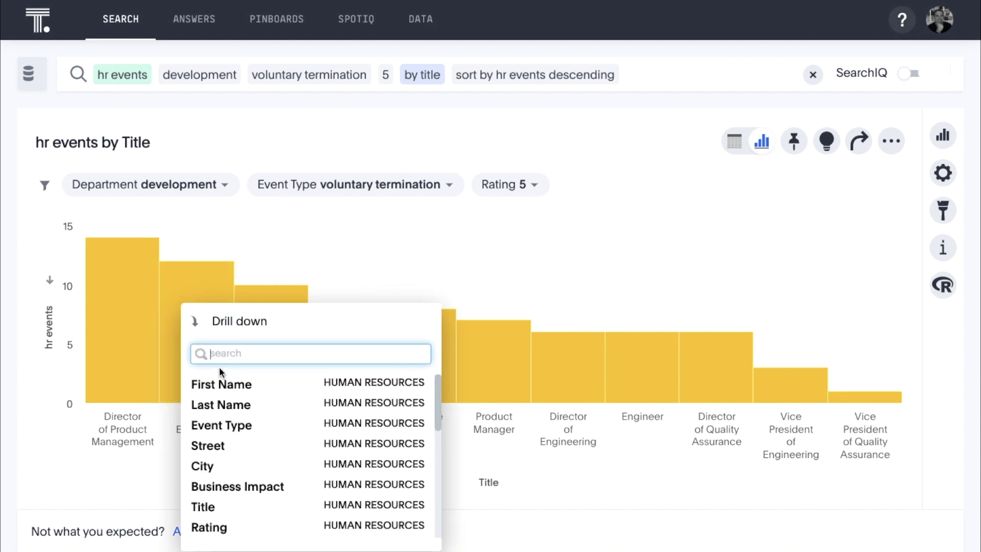
{"action": "left_click", "coordinate": [220, 383]}
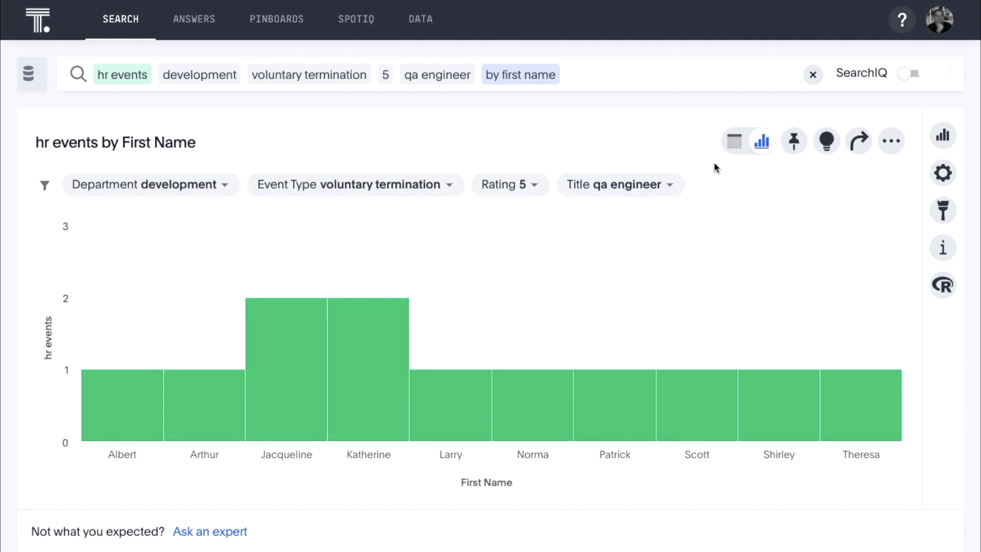
{"action": "left_click", "coordinate": [732, 147]}
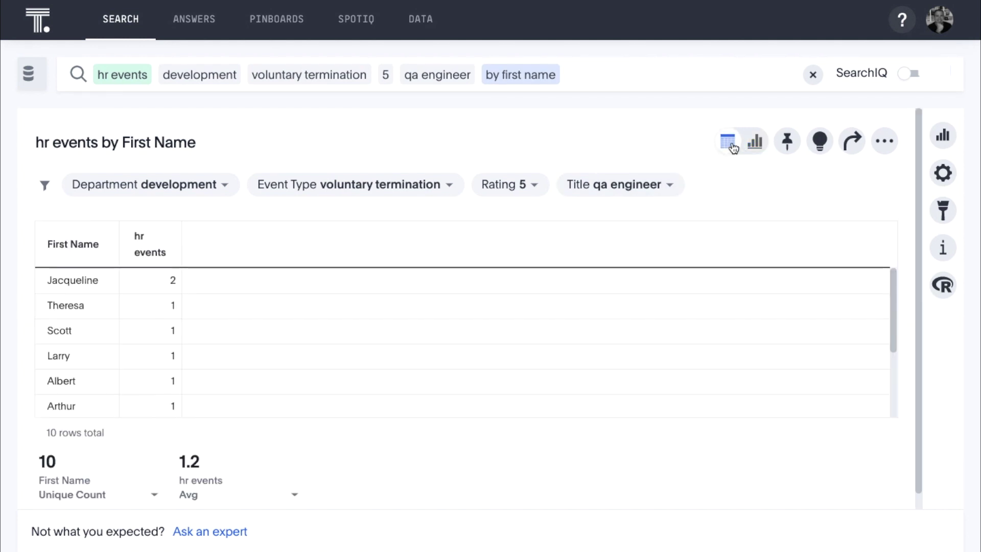
Add Last Name, Street, City and State columns, rerun the search, and begin pinning the table
{"action": "left_click", "coordinate": [661, 78]}
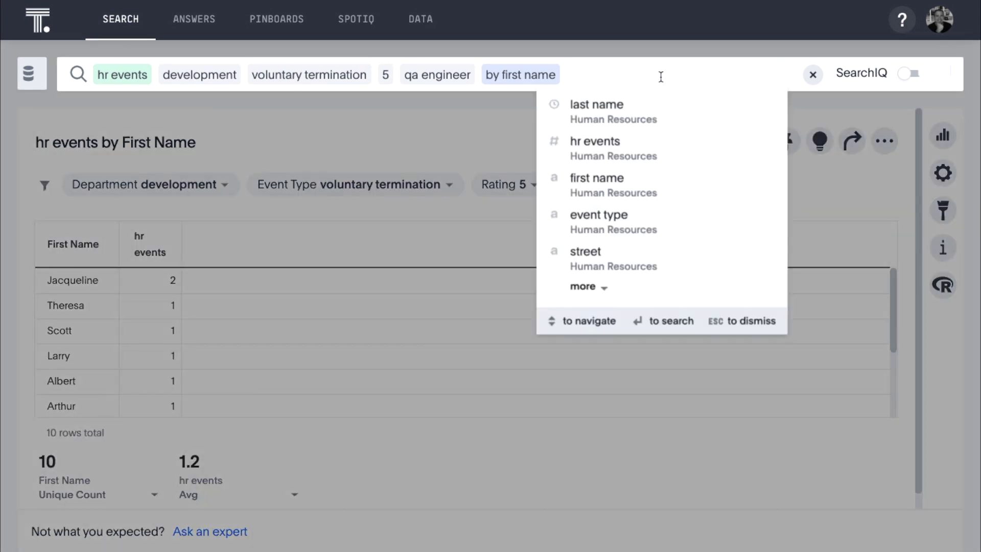
{"action": "key", "text": "Down"}
{"action": "key", "text": "Return"}
{"action": "key", "text": "Down"}
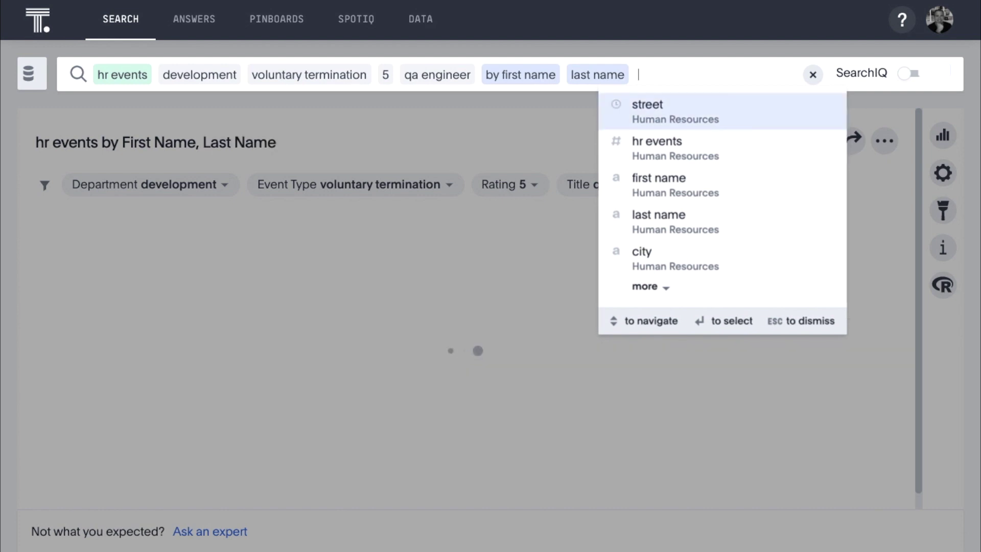
{"action": "key", "text": "Return"}
{"action": "key", "text": "Down"}
{"action": "key", "text": "Return"}
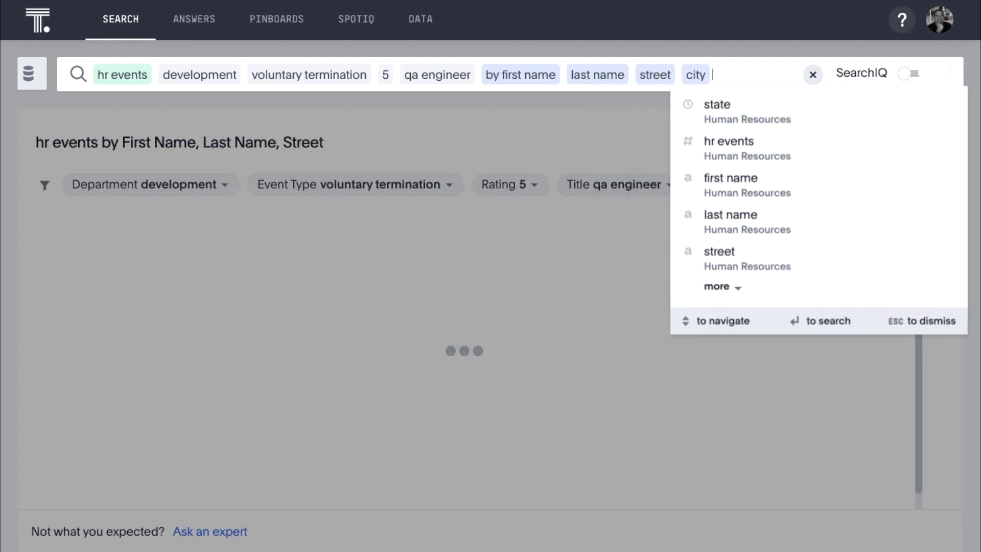
{"action": "key", "text": "Down"}
{"action": "key", "text": "Return"}
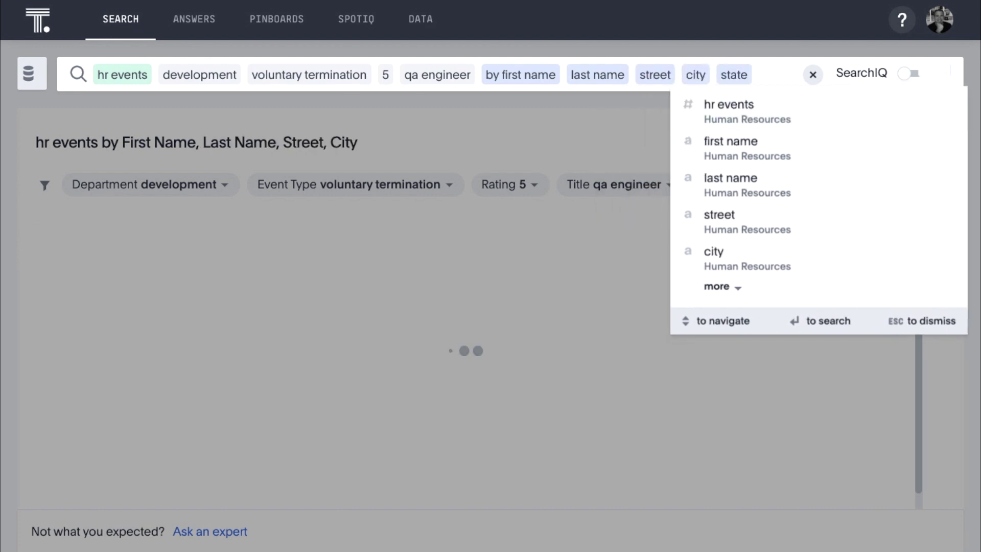
{"action": "key", "text": "Return"}
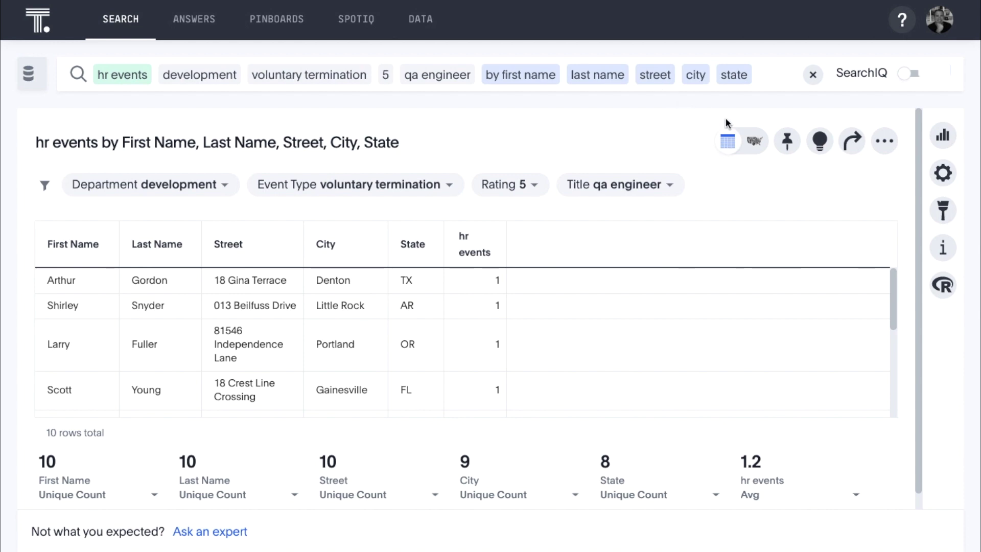
{"action": "left_click", "coordinate": [787, 140]}
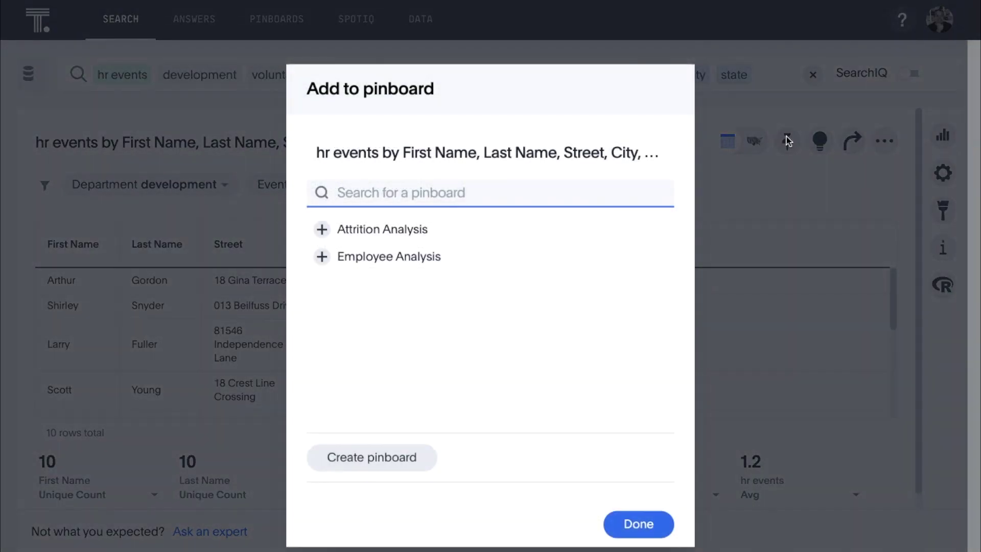
Pin the leaver table to the Attrition Analysis pinboard and start a new search
{"action": "left_click", "coordinate": [557, 230]}
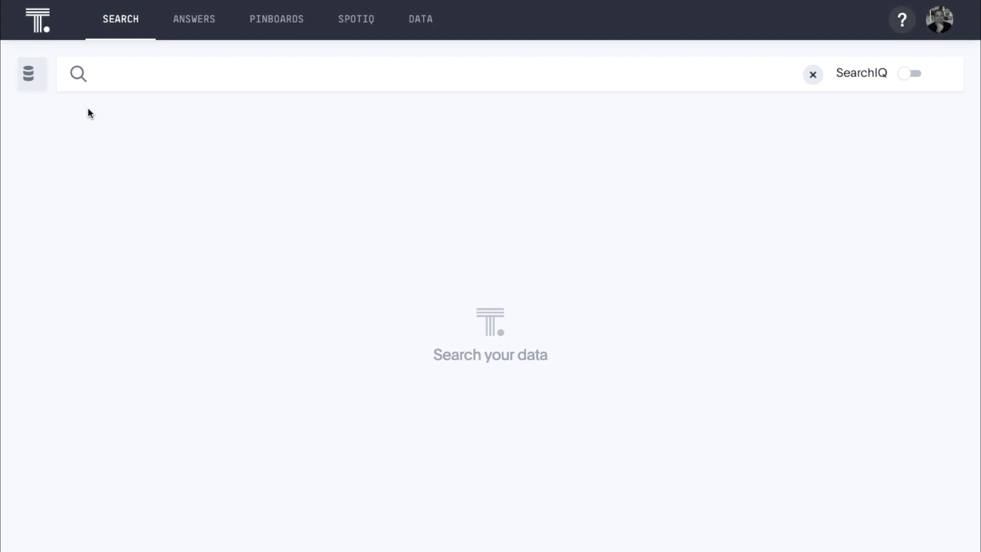
{"action": "left_click", "coordinate": [111, 77]}
Chart employees for 'qa engineer' by business impact and potential, then show underlying data for the High/High bar
{"action": "type", "text": "employee"}
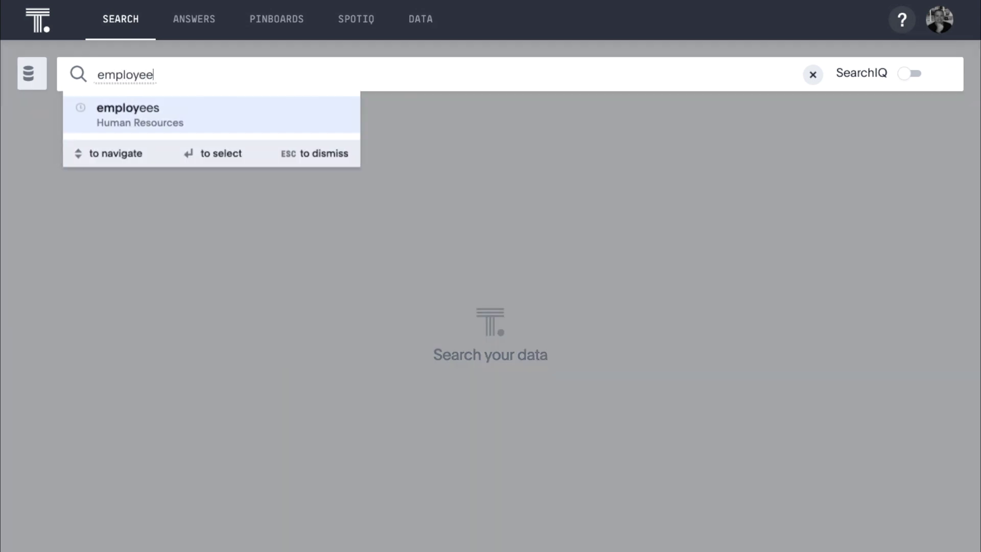
{"action": "key", "text": "Return"}
{"action": "type", "text": "qa engineer"}
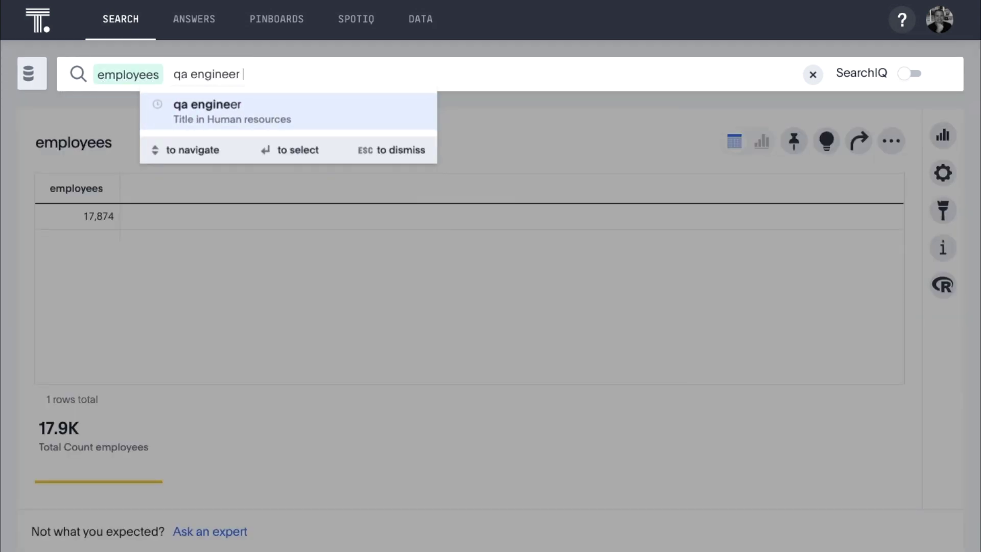
{"action": "key", "text": "Return"}
{"action": "type", "text": "business impact potential"}
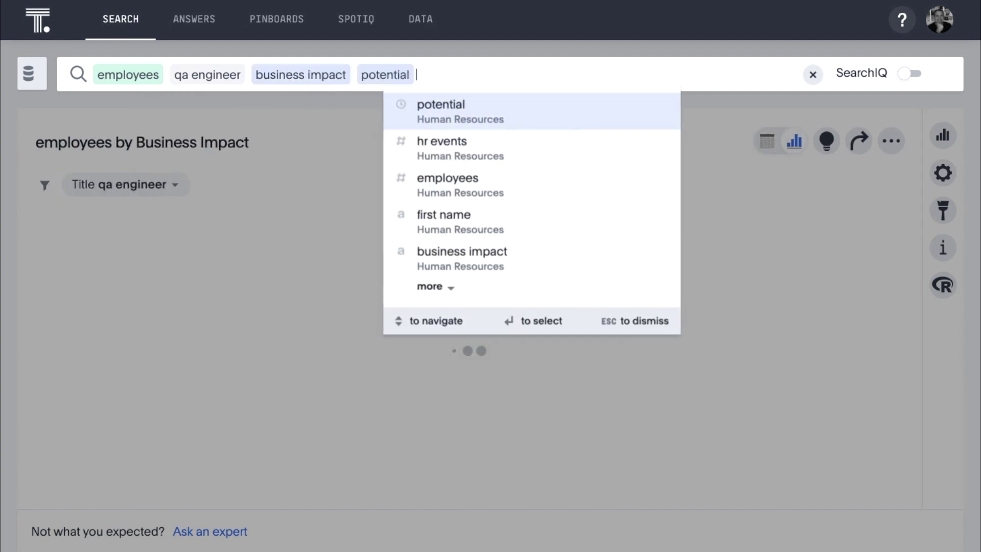
{"action": "key", "text": "Escape"}
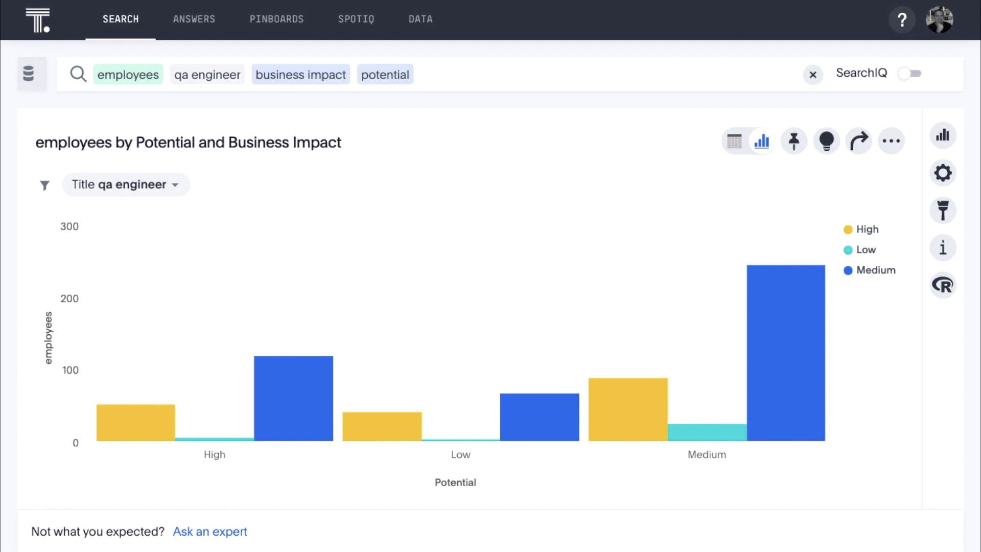
{"action": "right_click", "coordinate": [137, 416]}
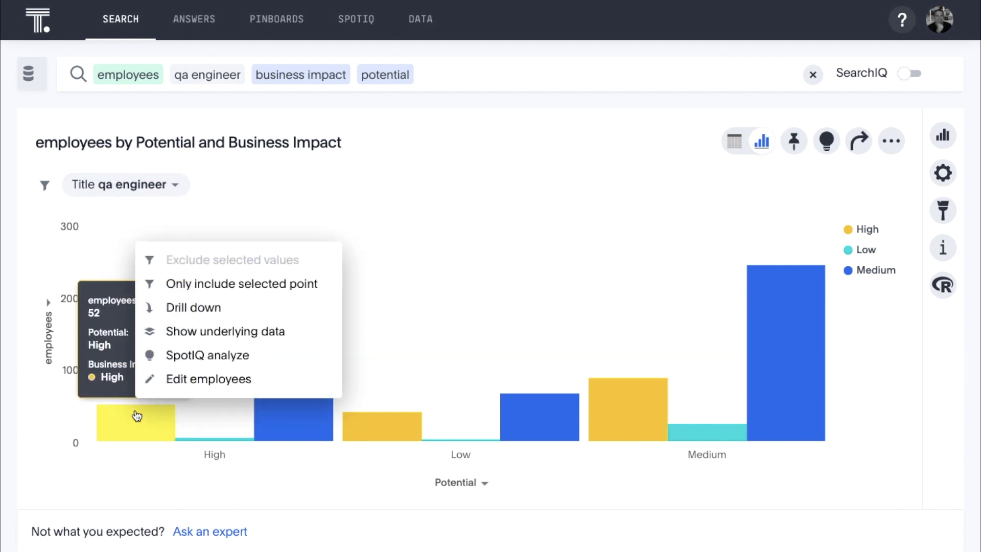
{"action": "left_click", "coordinate": [188, 333]}
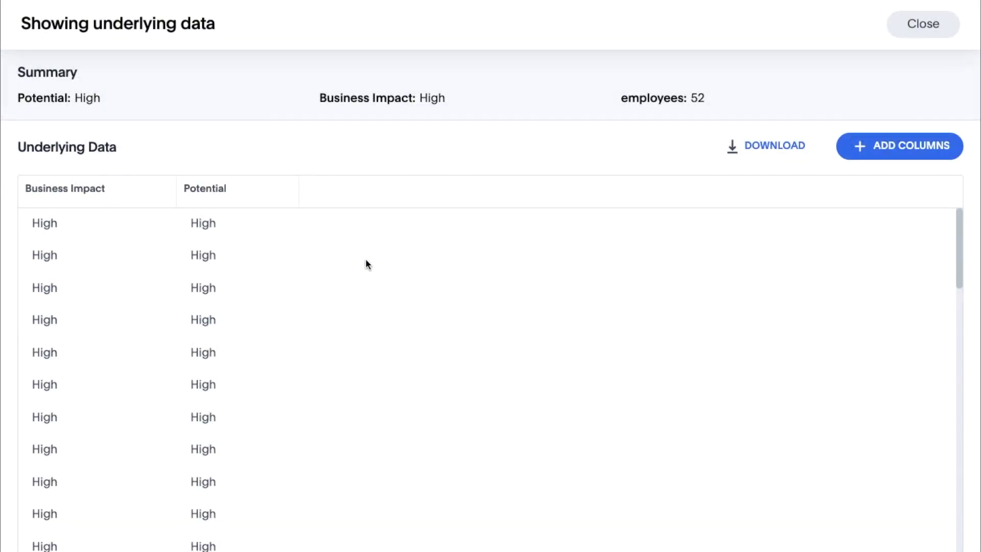
Add all Human Resources columns to the 52 underlying rows and download them
{"action": "left_click", "coordinate": [894, 153]}
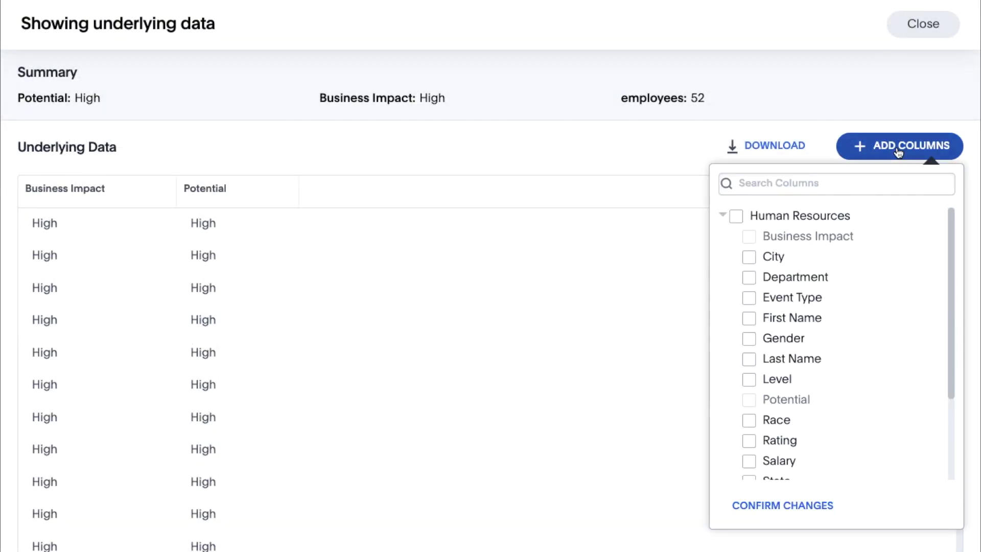
{"action": "left_click", "coordinate": [736, 217]}
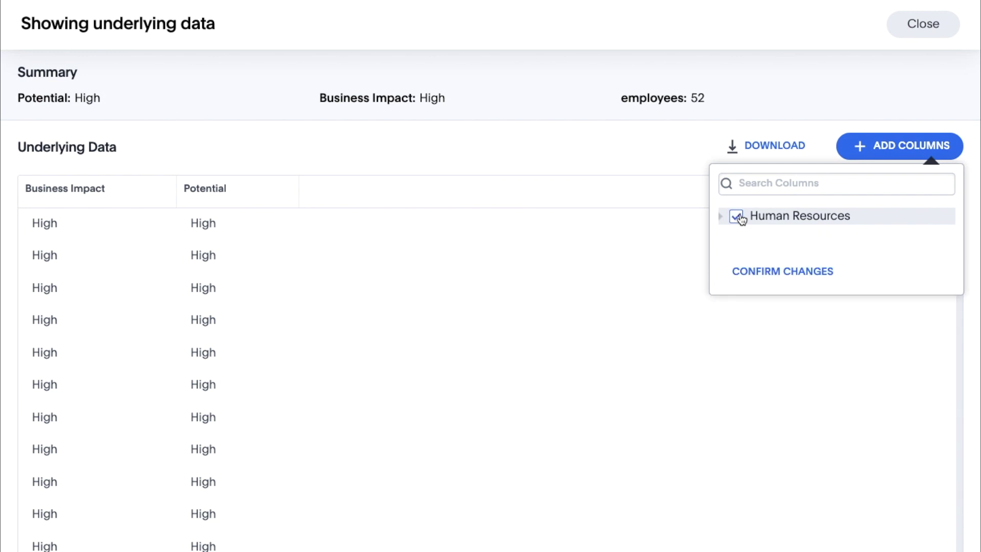
{"action": "left_click", "coordinate": [756, 274]}
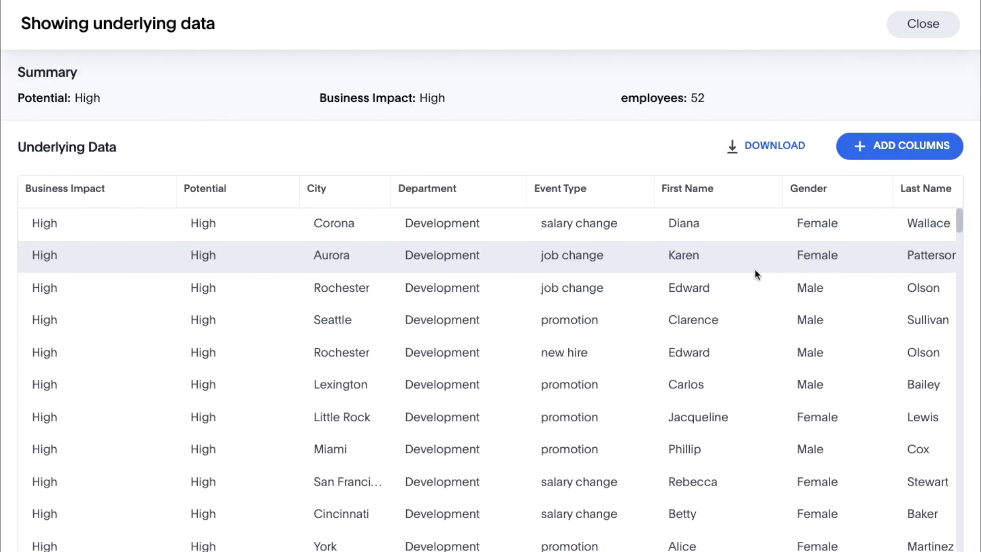
{"action": "left_click", "coordinate": [769, 147]}
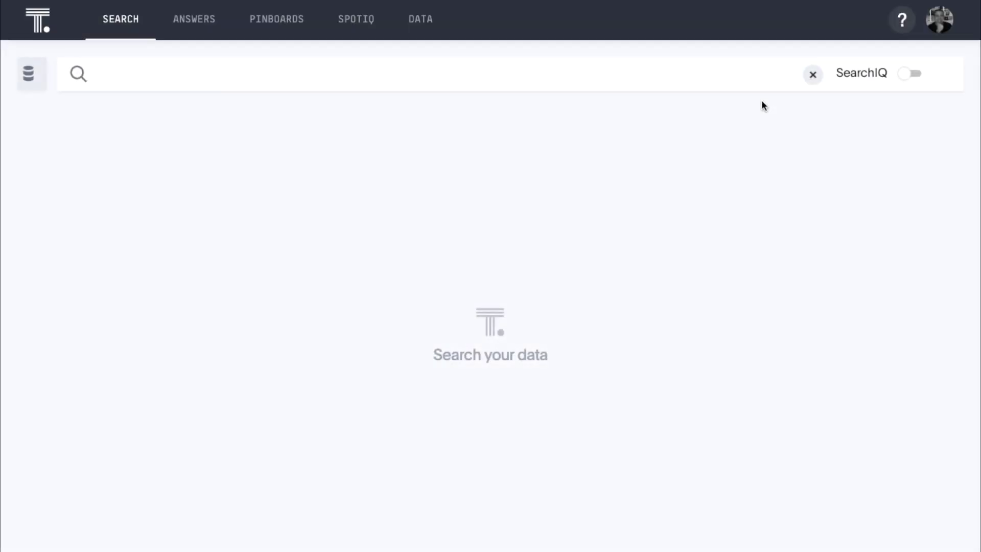
Search terminations by city, limited to the development department
{"action": "left_click", "coordinate": [747, 76]}
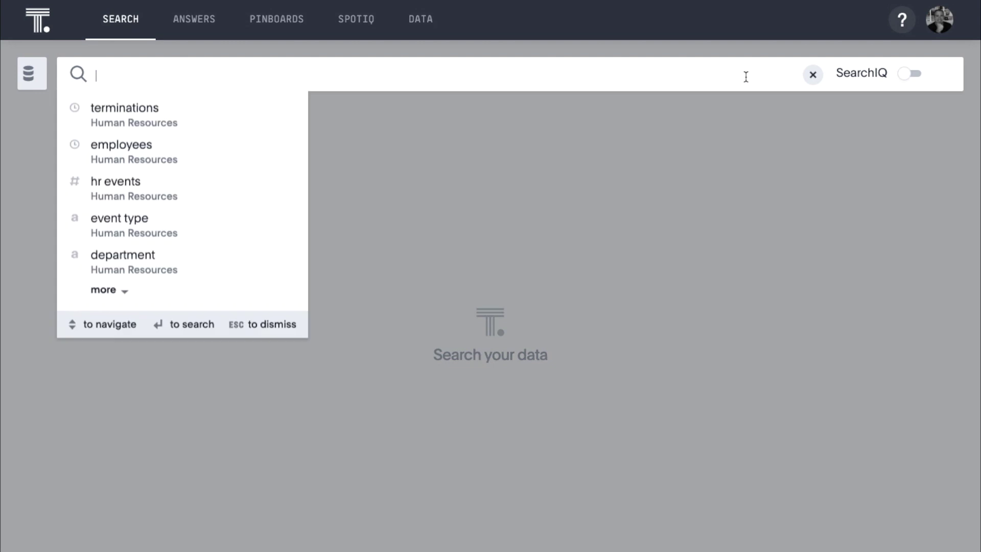
{"action": "type", "text": "ter"}
{"action": "key", "text": "Return"}
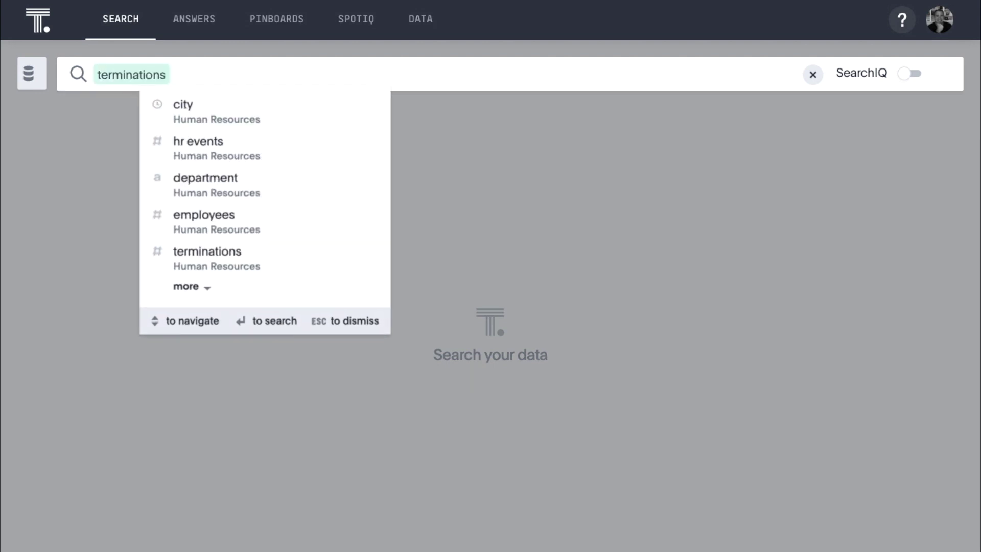
{"action": "key", "text": "Return"}
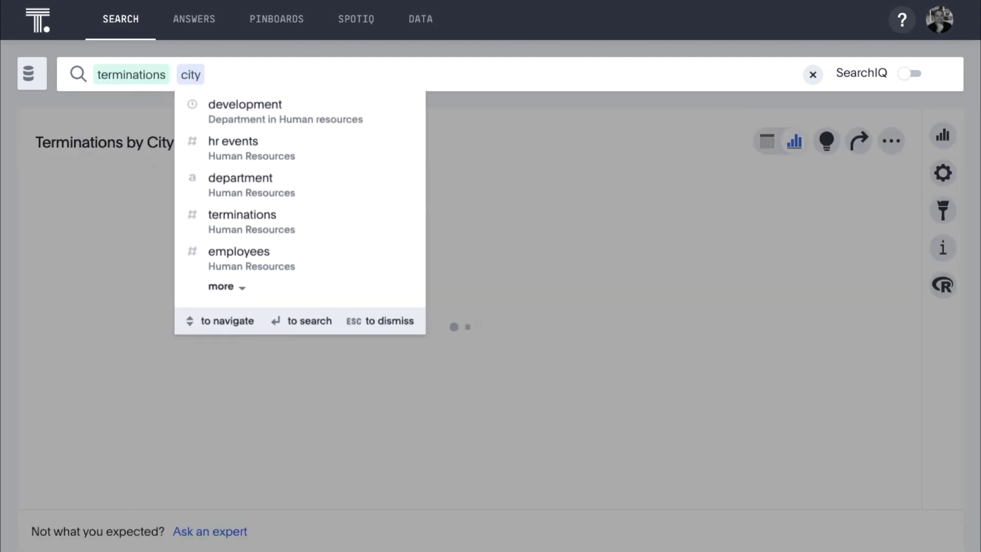
{"action": "key", "text": "Return"}
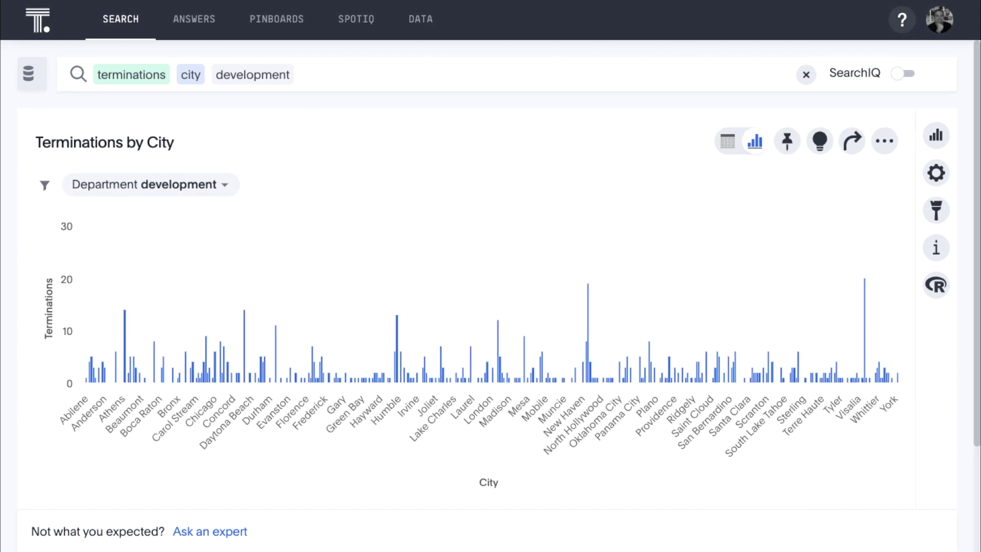
Run a SpotIQ analysis on the chart and view its details
{"action": "left_click", "coordinate": [819, 140]}
{"action": "scroll", "coordinate": [741, 205], "scroll_direction": "down", "scroll_amount": 1}
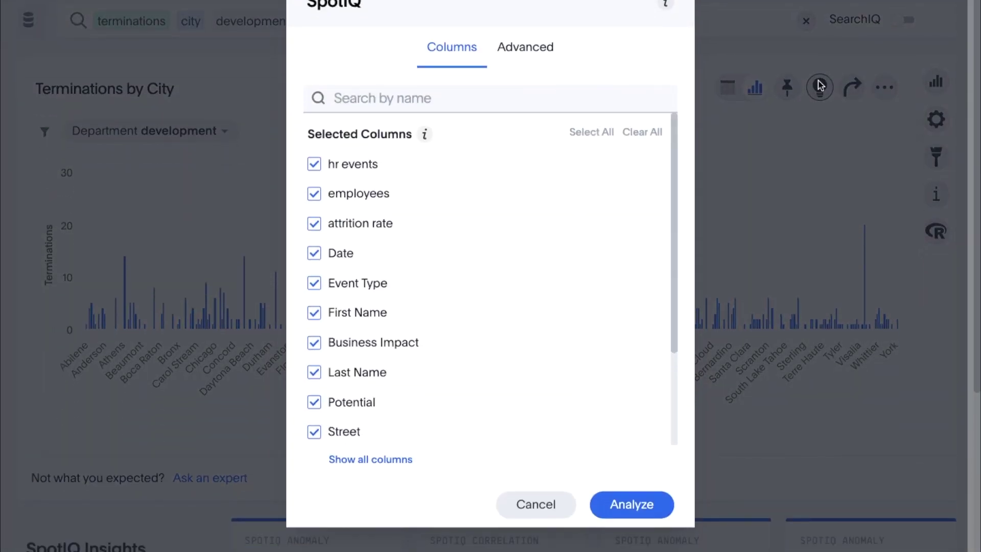
{"action": "left_click", "coordinate": [628, 496]}
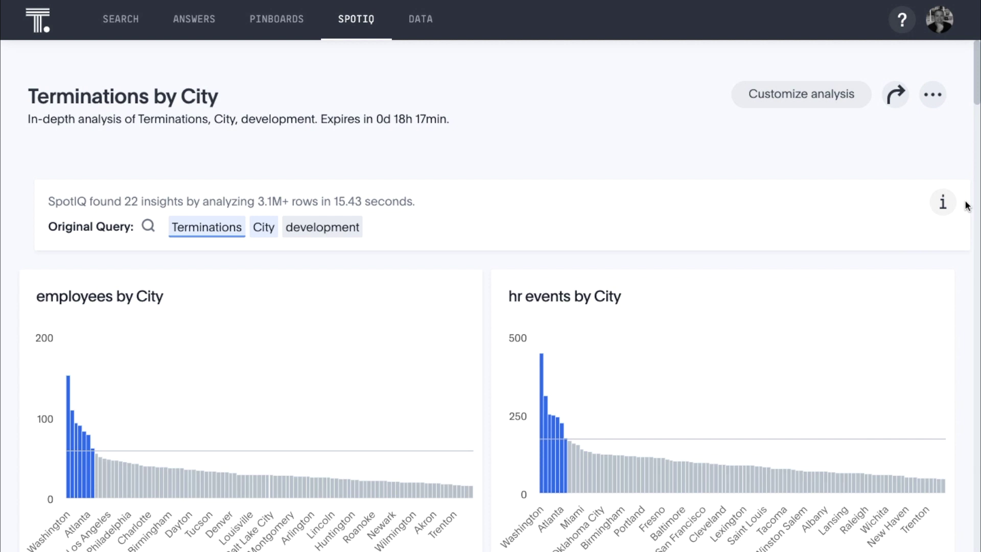
{"action": "left_click", "coordinate": [951, 205]}
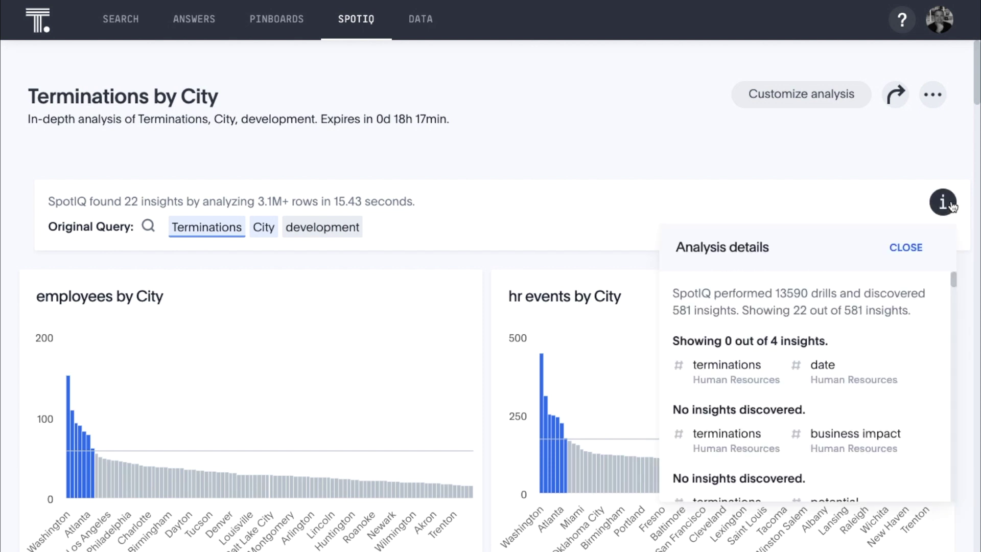
{"action": "left_click", "coordinate": [951, 206]}
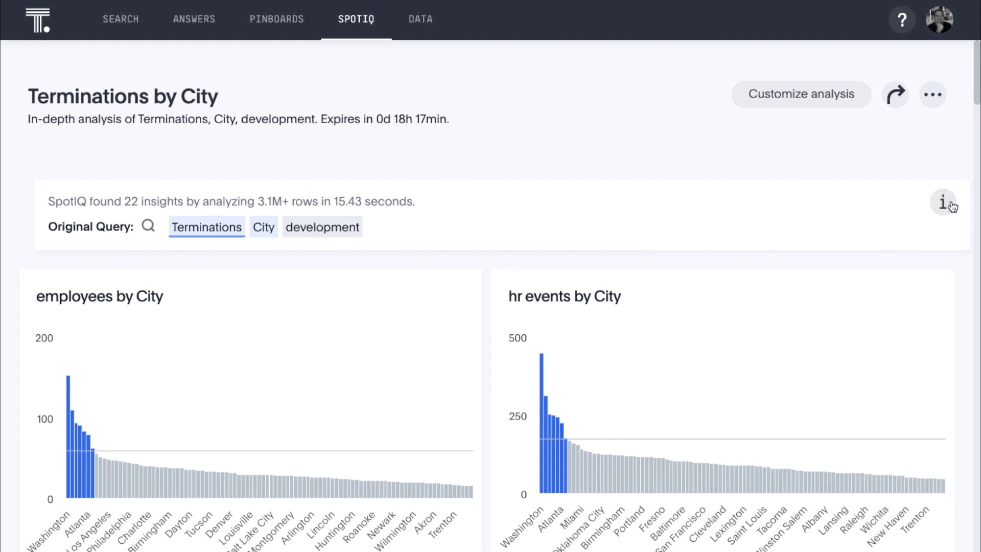
{"action": "scroll", "coordinate": [952, 204], "scroll_direction": "down", "scroll_amount": 7}
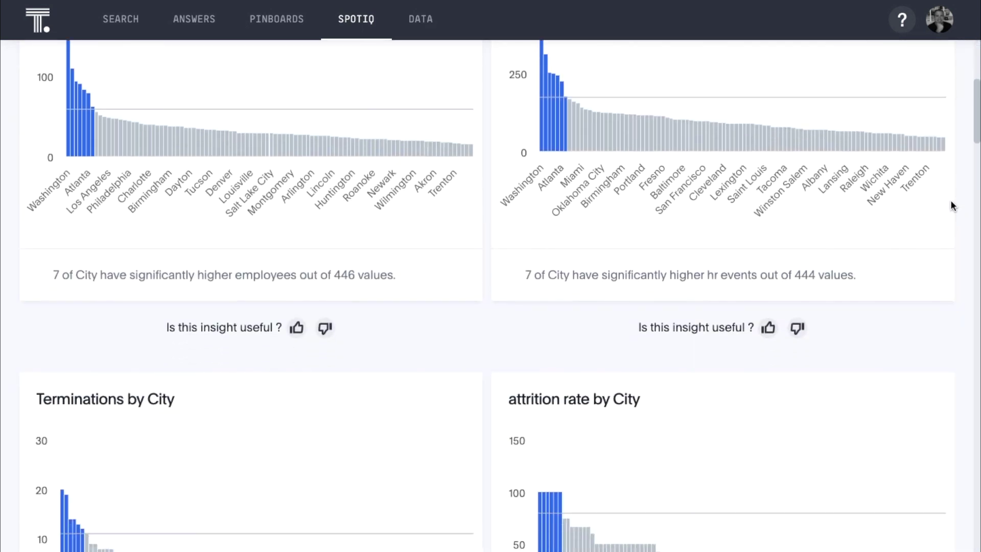
{"action": "scroll", "coordinate": [952, 206], "scroll_direction": "down", "scroll_amount": 13}
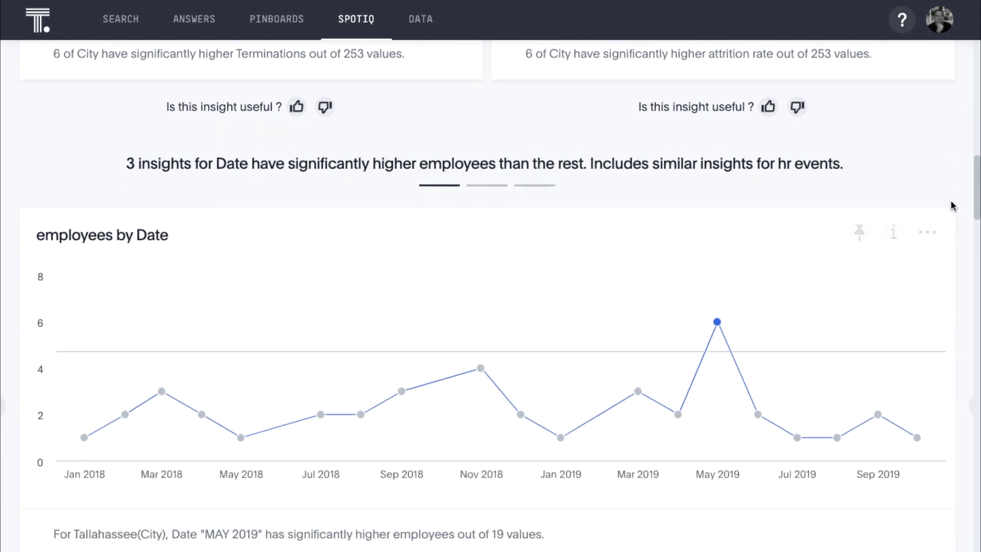
{"action": "scroll", "coordinate": [951, 206], "scroll_direction": "down", "scroll_amount": 13}
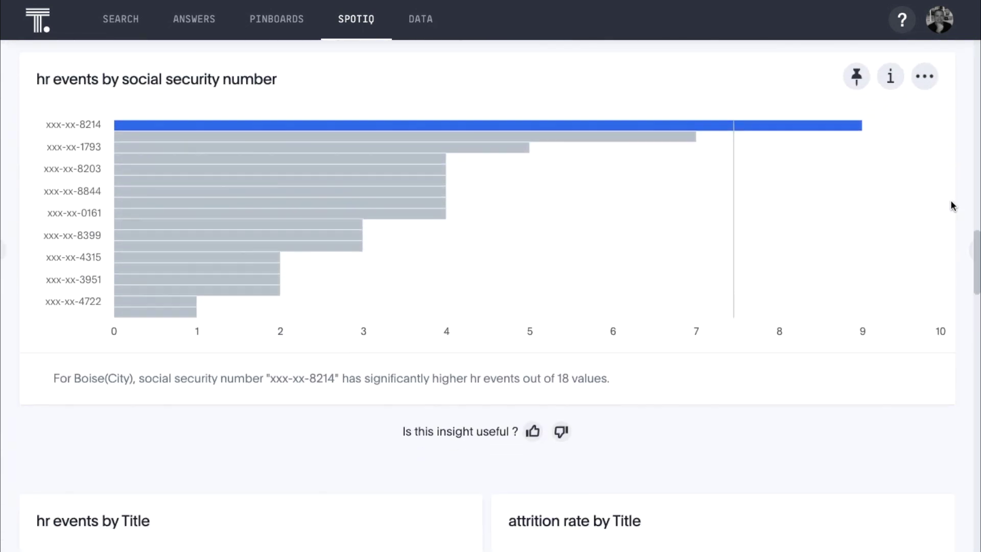
{"action": "scroll", "coordinate": [952, 206], "scroll_direction": "down", "scroll_amount": 13}
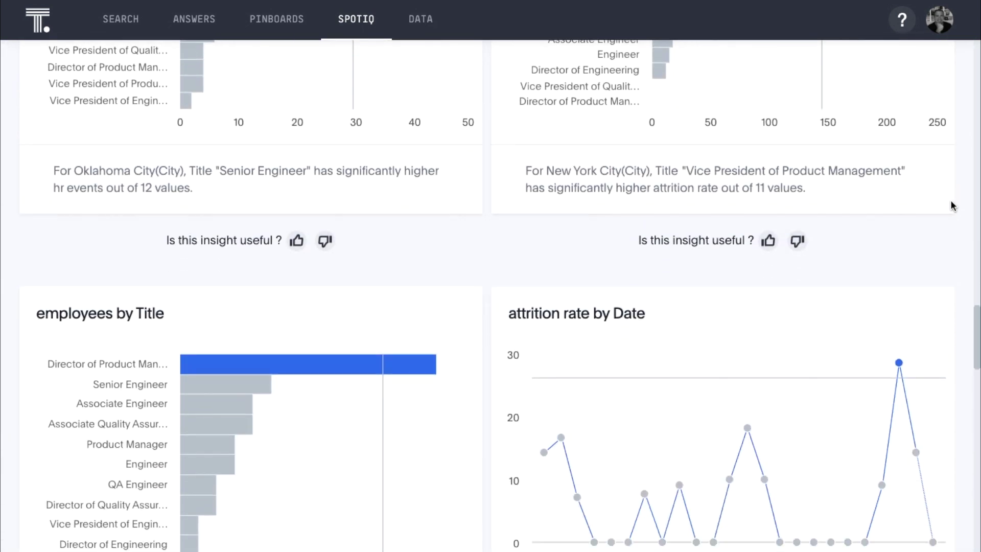
{"action": "scroll", "coordinate": [951, 206], "scroll_direction": "down", "scroll_amount": 13}
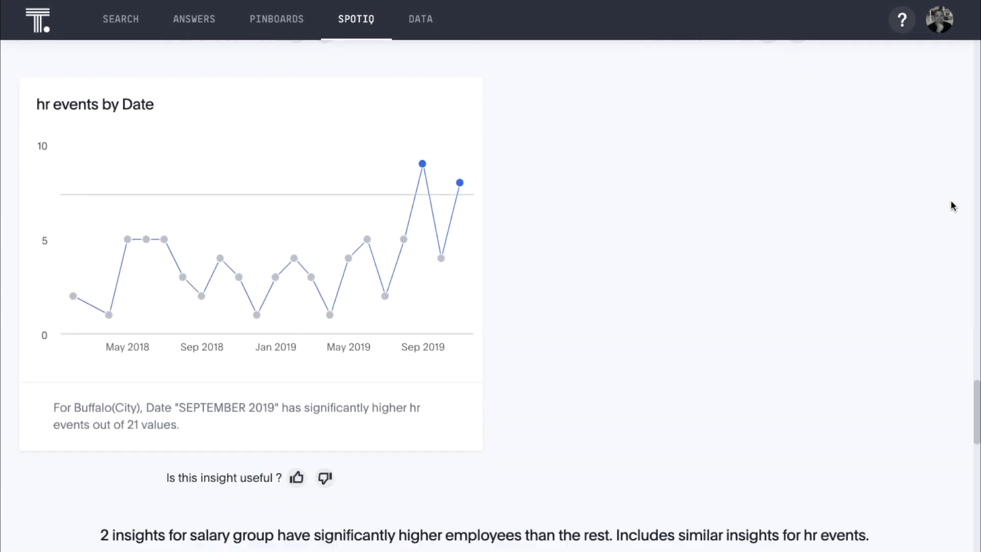
{"action": "scroll", "coordinate": [952, 206], "scroll_direction": "down", "scroll_amount": 12}
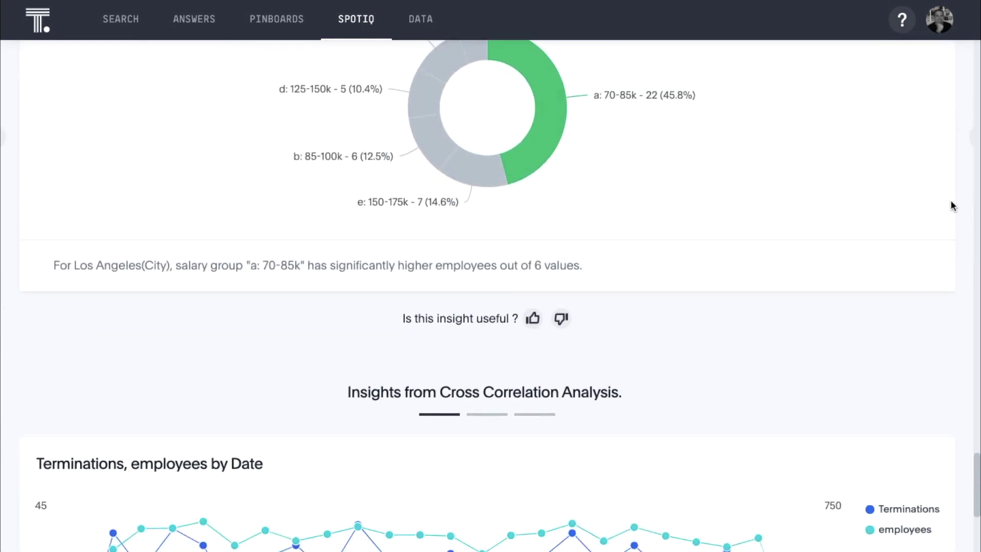
{"action": "scroll", "coordinate": [951, 206], "scroll_direction": "down", "scroll_amount": 13}
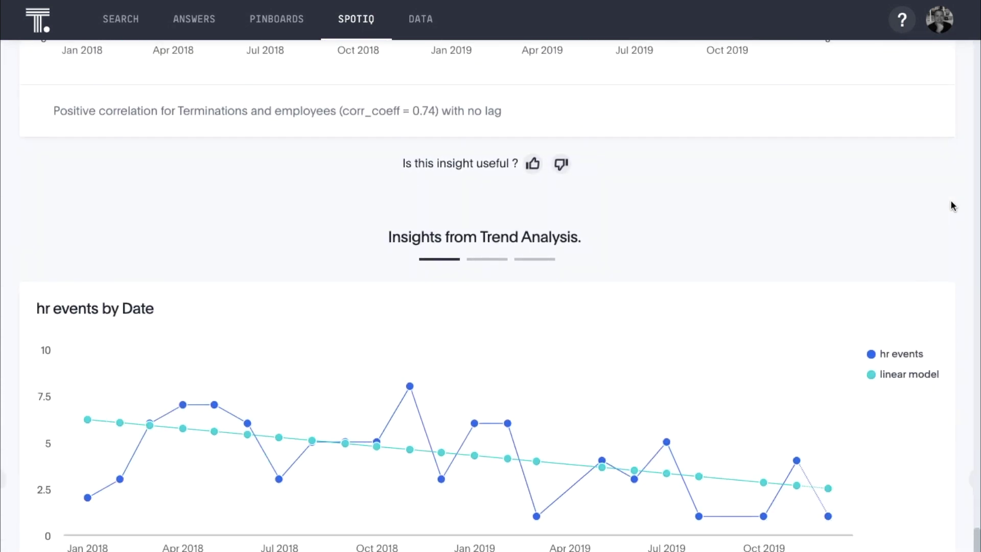
{"action": "scroll", "coordinate": [951, 206], "scroll_direction": "down", "scroll_amount": 2}
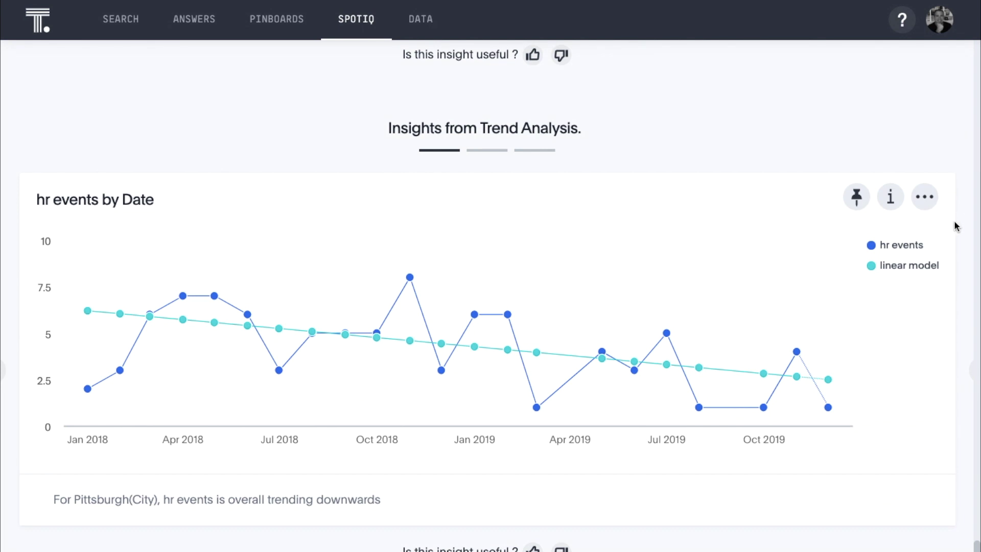
Advance the trend insights carousel to Camden's downward-trending hr events by Date
{"action": "left_click", "coordinate": [972, 373]}
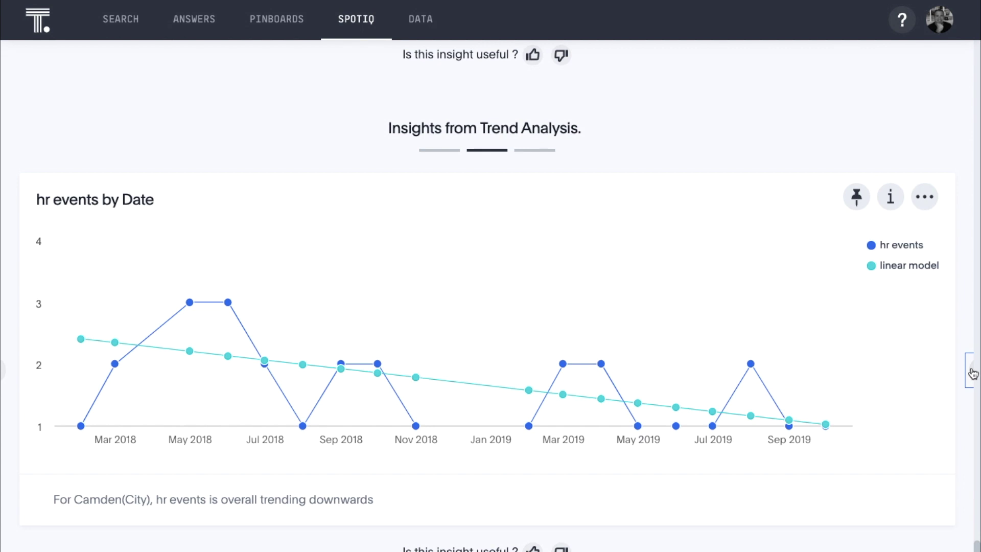